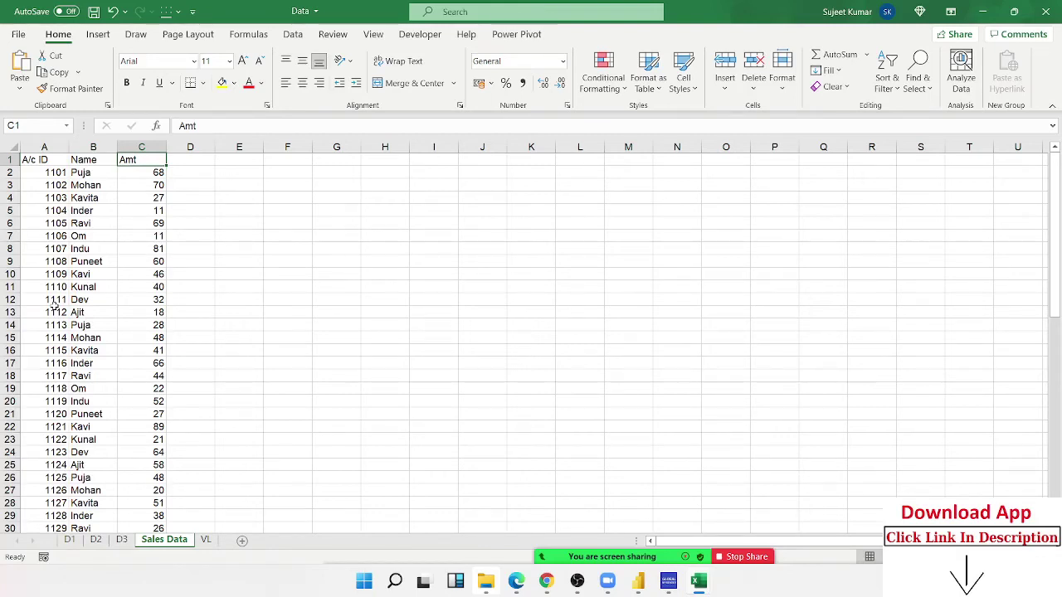
- Enter the label 'Total' in B67 below the name list
{"action": "left_click", "coordinate": [158, 210]}
{"action": "scroll", "coordinate": [158, 211], "scroll_direction": "down", "scroll_amount": 5}
{"action": "scroll", "coordinate": [157, 216], "scroll_direction": "down", "scroll_amount": 7}
{"action": "scroll", "coordinate": [158, 222], "scroll_direction": "up", "scroll_amount": 1}
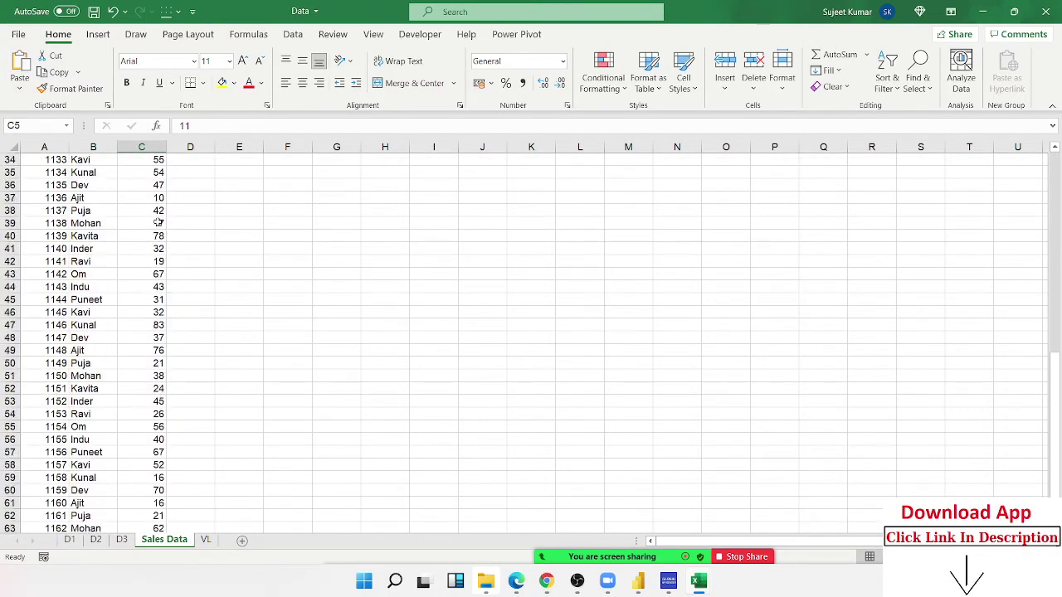
{"action": "scroll", "coordinate": [158, 224], "scroll_direction": "up", "scroll_amount": 3}
{"action": "scroll", "coordinate": [159, 224], "scroll_direction": "down", "scroll_amount": 8}
{"action": "left_click", "coordinate": [83, 379]}
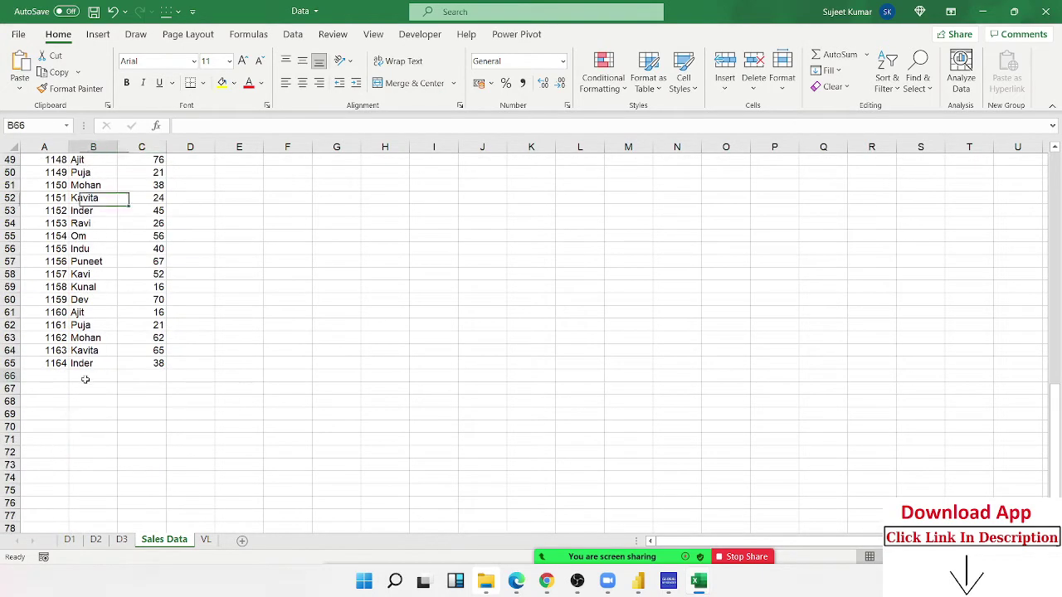
{"action": "left_click", "coordinate": [83, 388]}
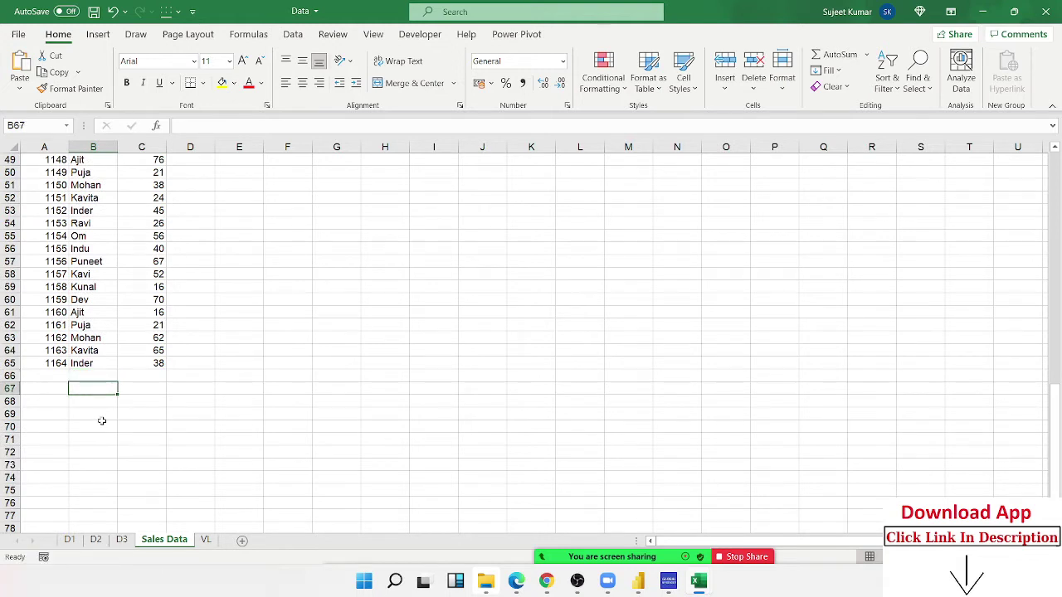
{"action": "type", "text": "Total"}
{"action": "key", "text": "Tab"}
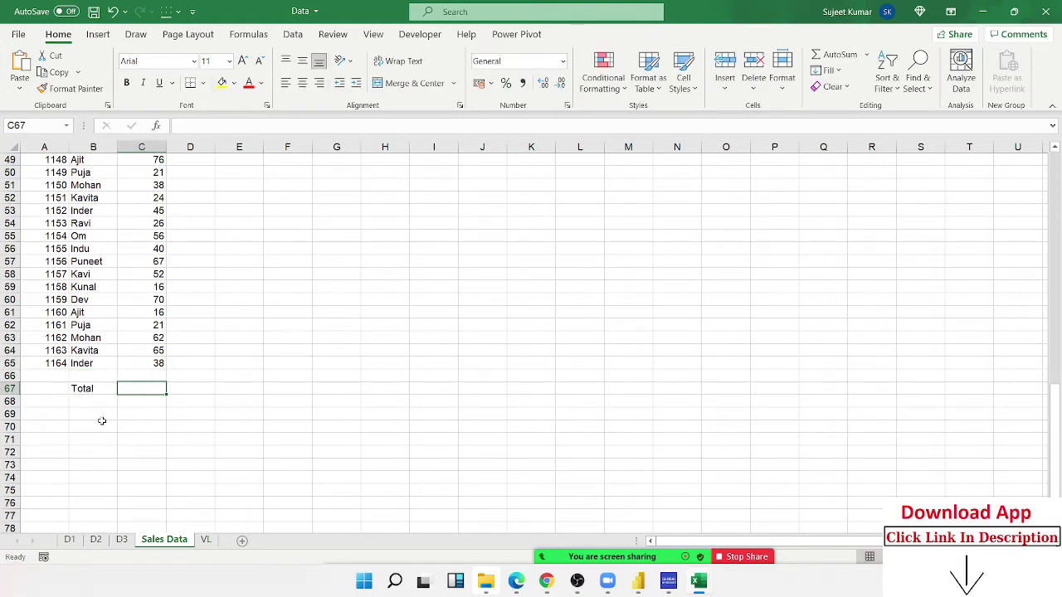
- Enter =SUM(C2:C65) in C67 to total the Amt column, giving 2815
{"action": "type", "text": "=sum"}
{"action": "key", "text": "Tab"}
{"action": "key", "text": "Up"}
{"action": "key", "text": "Up"}
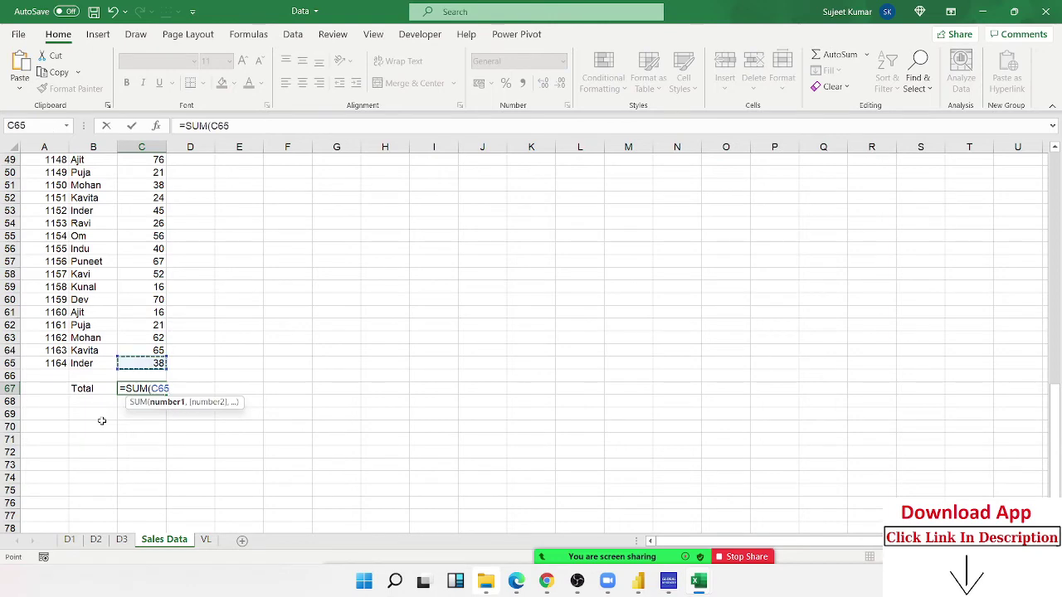
{"action": "key", "text": "ctrl+shift+Up"}
{"action": "key", "text": "shift+Down"}
{"action": "key", "text": "Return"}
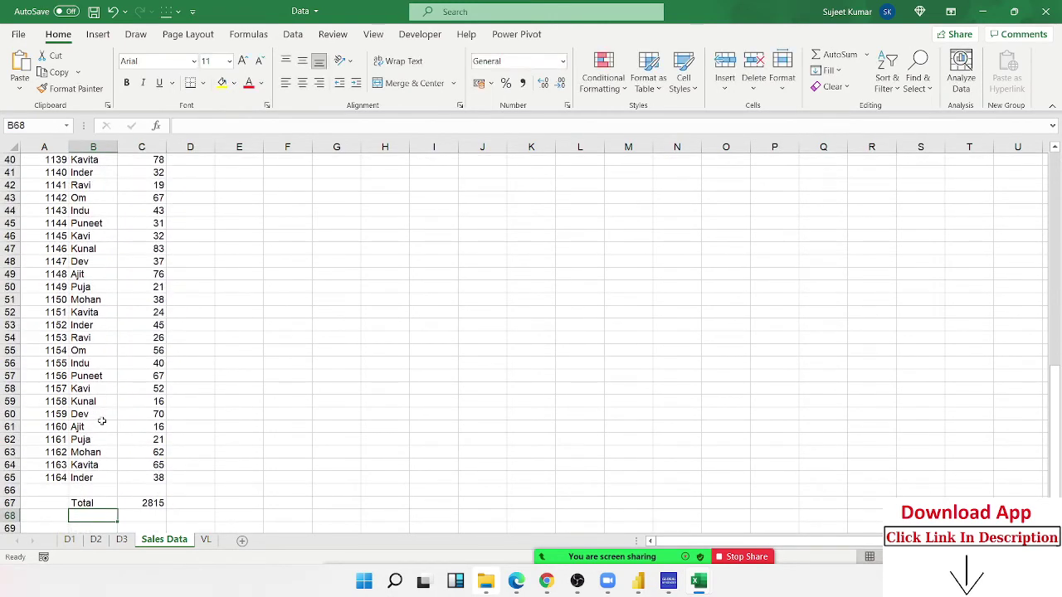
- Recheck the total's formula and return to the top-left of the list
{"action": "key", "text": "Up"}
{"action": "key", "text": "Right"}
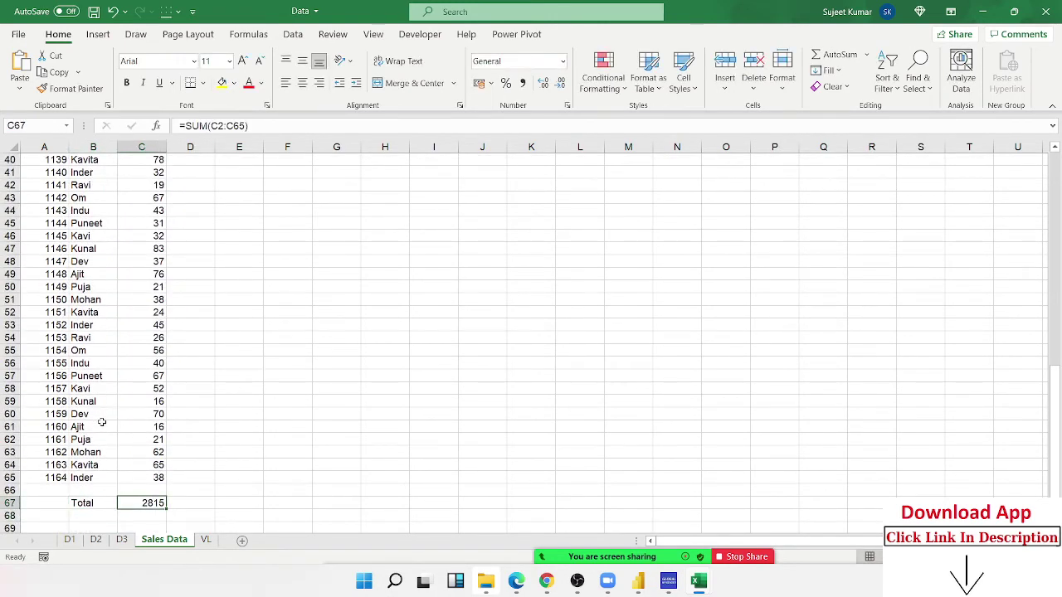
{"action": "key", "text": "ctrl+Up"}
{"action": "key", "text": "ctrl+Up"}
{"action": "key", "text": "ctrl+Left"}
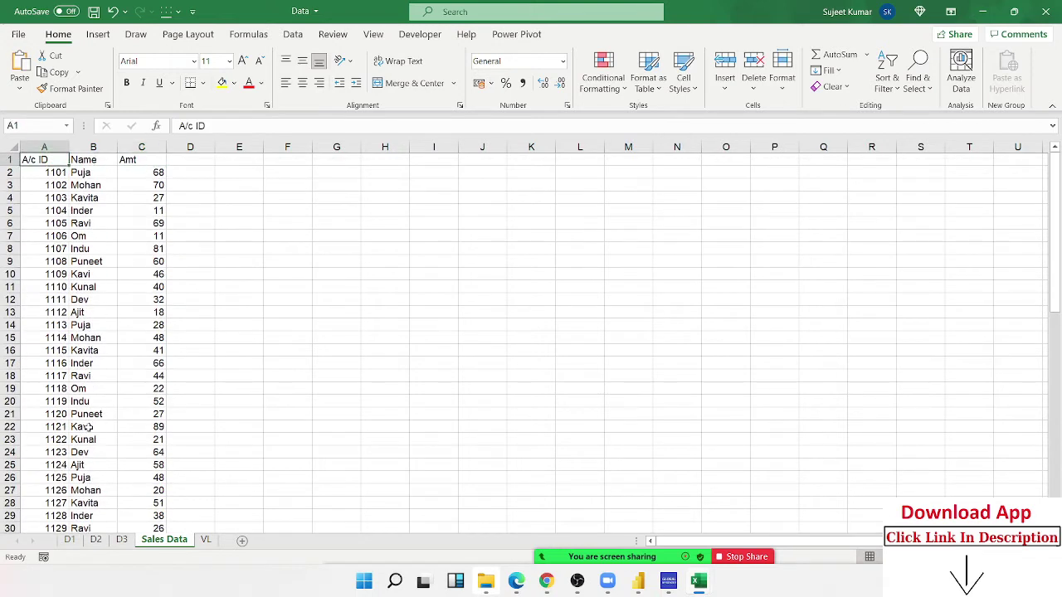
- Turn on filtering and filter the Name column to show only Dev
{"action": "left_click", "coordinate": [91, 159]}
{"action": "key", "text": "ctrl+shift+l"}
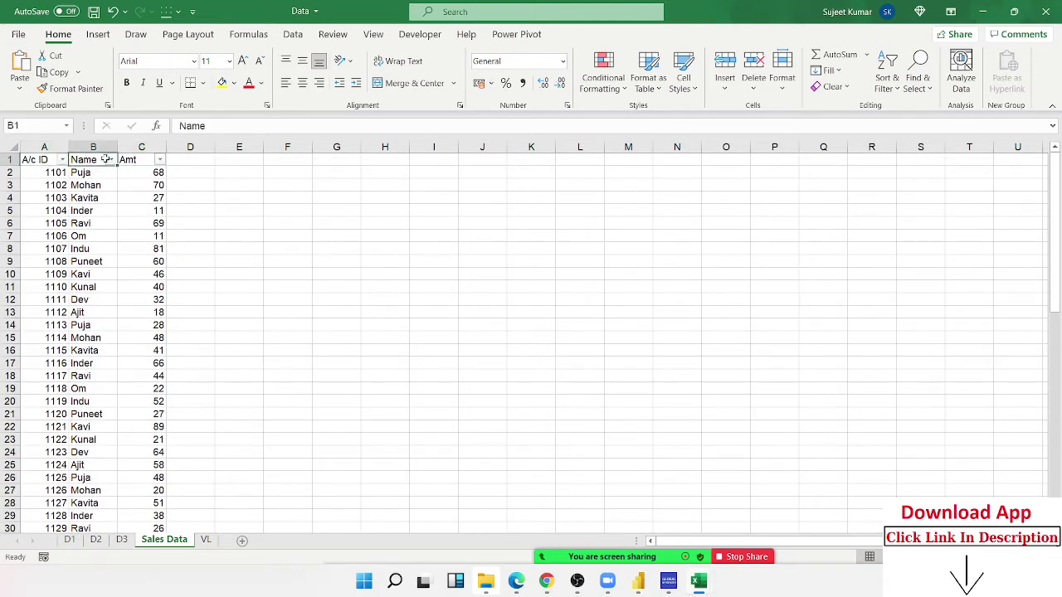
{"action": "left_click", "coordinate": [111, 159]}
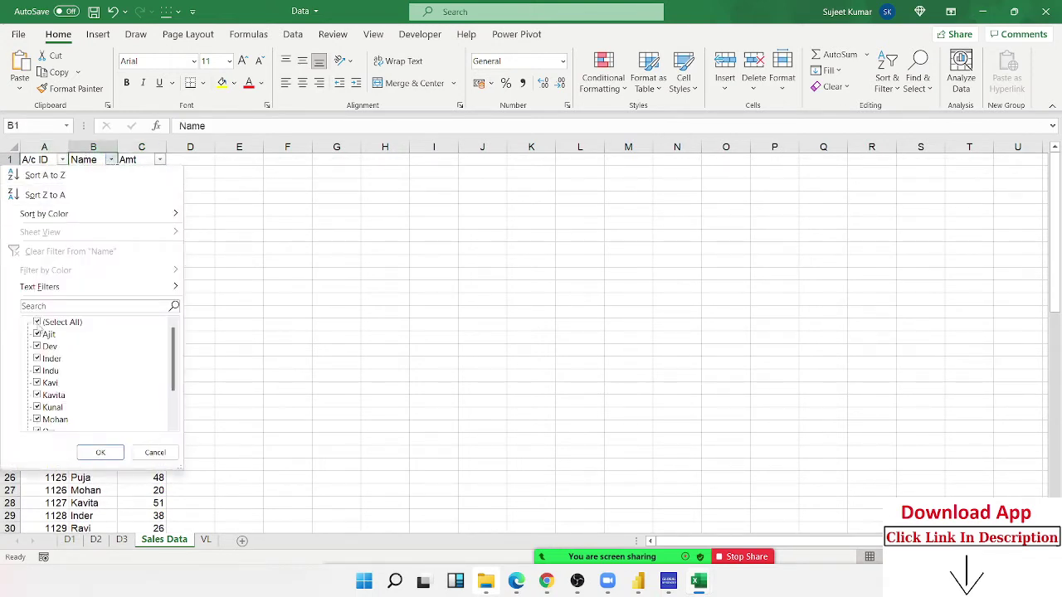
{"action": "left_click", "coordinate": [36, 321]}
{"action": "left_click", "coordinate": [38, 346]}
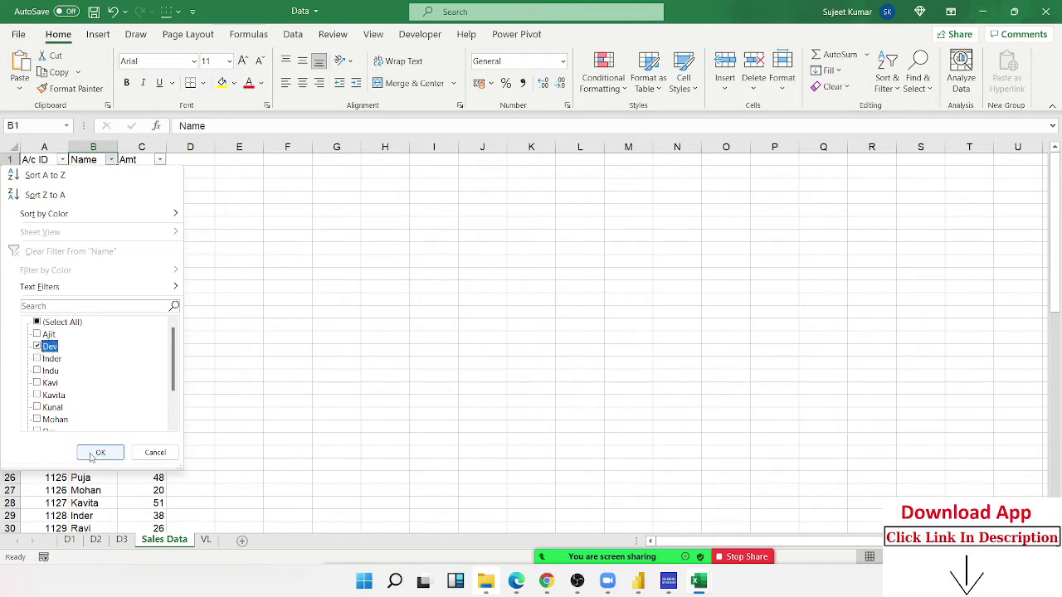
{"action": "left_click", "coordinate": [98, 453]}
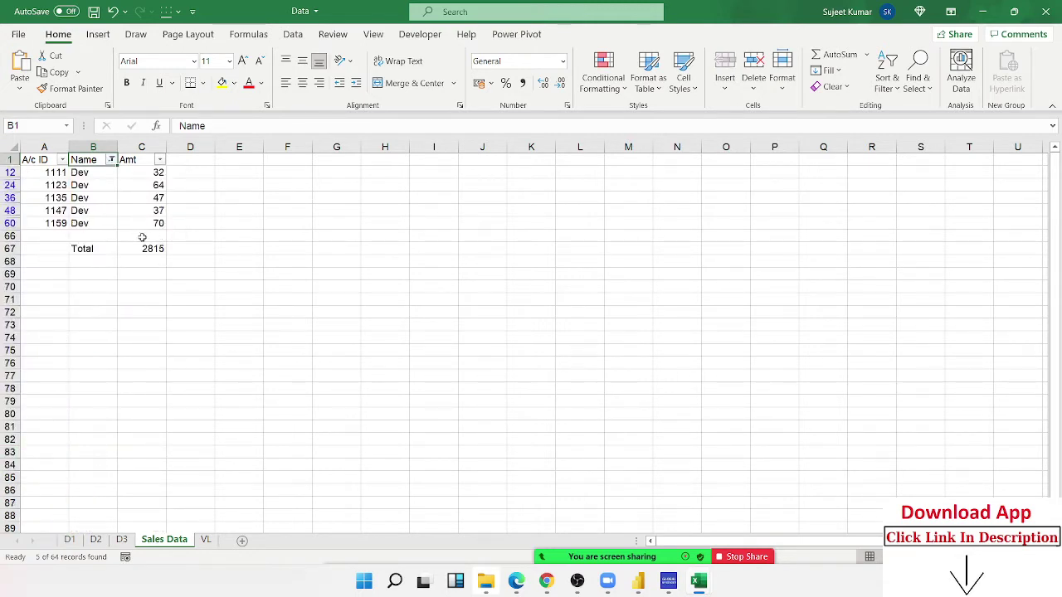
- Compare the Total of 2815 with the sum of Dev's five visible amounts
{"action": "left_click", "coordinate": [145, 249]}
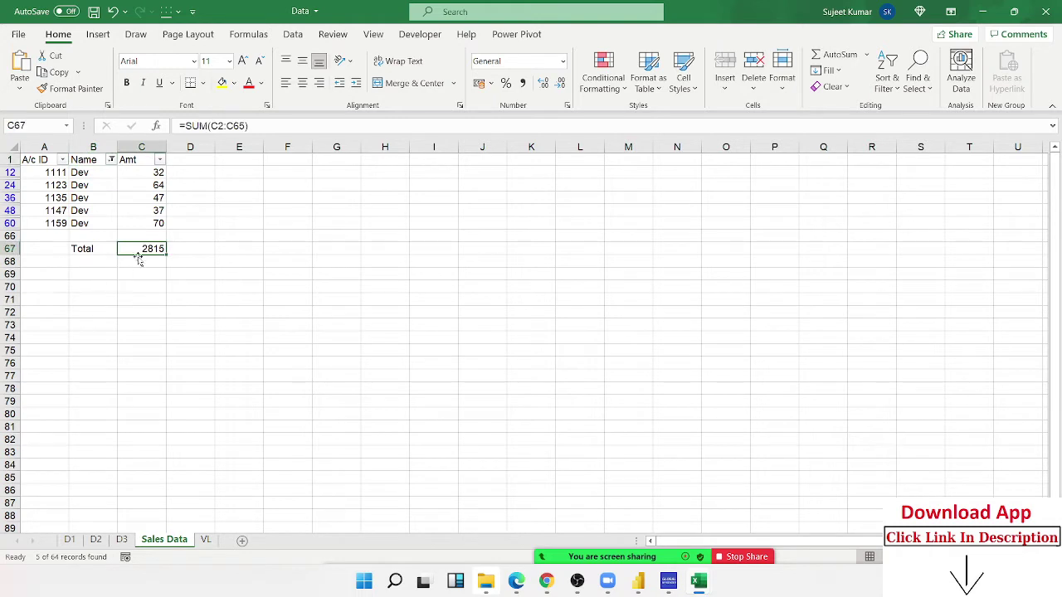
{"action": "left_click_drag", "start_coordinate": [149, 224], "coordinate": [149, 171]}
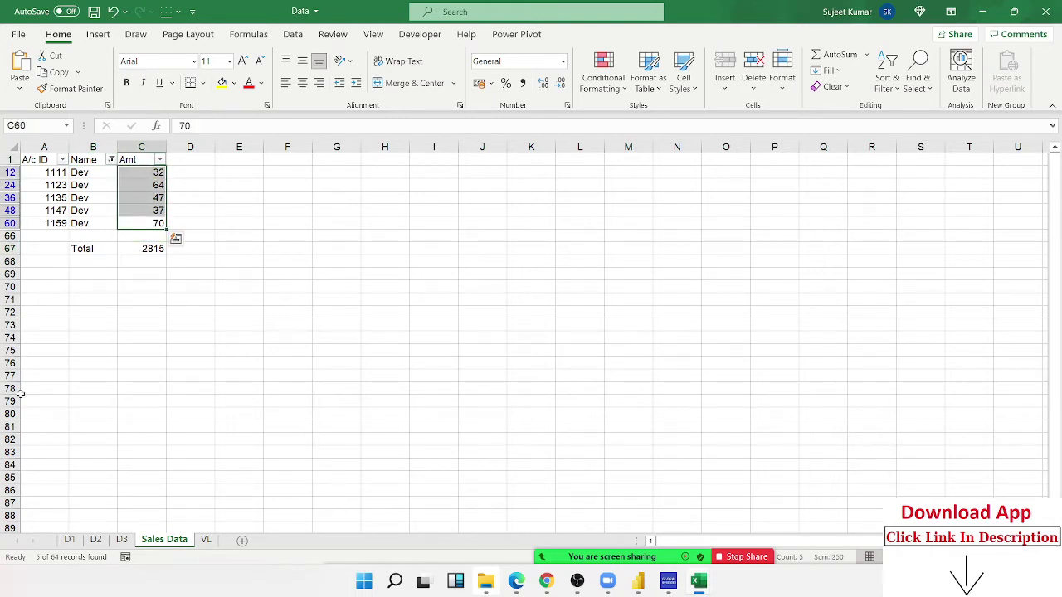
{"action": "left_click", "coordinate": [141, 253]}
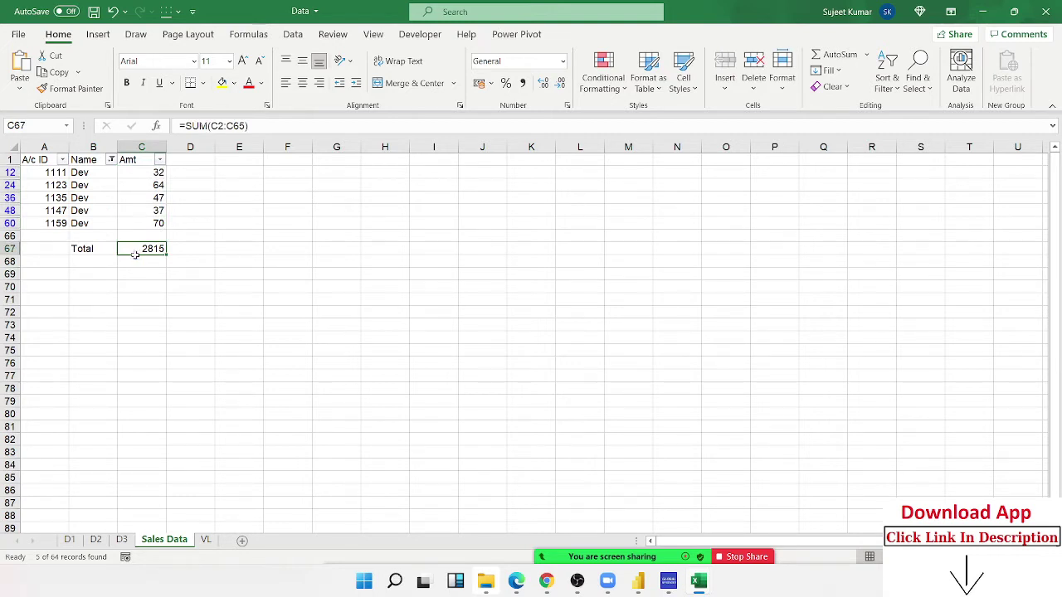
- Remove the Dev filter and move to the Total cell C67
{"action": "key", "text": "ctrl+shift+l"}
{"action": "key", "text": "ctrl+Down"}
{"action": "key", "text": "ctrl+Up"}
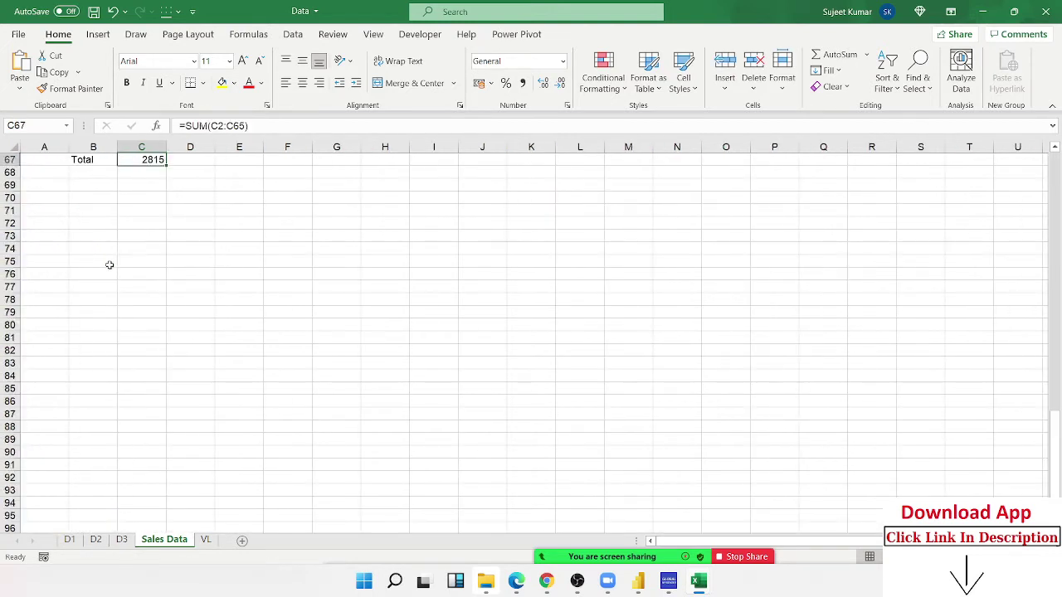
{"action": "key", "text": "ctrl+Up"}
{"action": "key", "text": "ctrl+Down"}
- Replace the Total with =SUBTOTAL(9,C2:C65), which still shows 2815
{"action": "type", "text": "=s"}
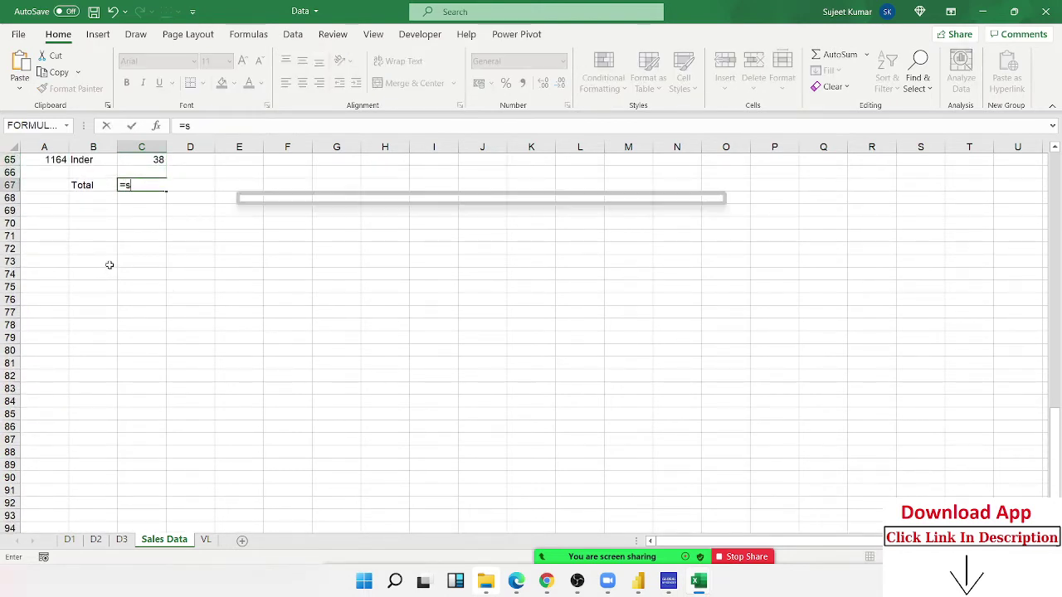
{"action": "type", "text": "ub"}
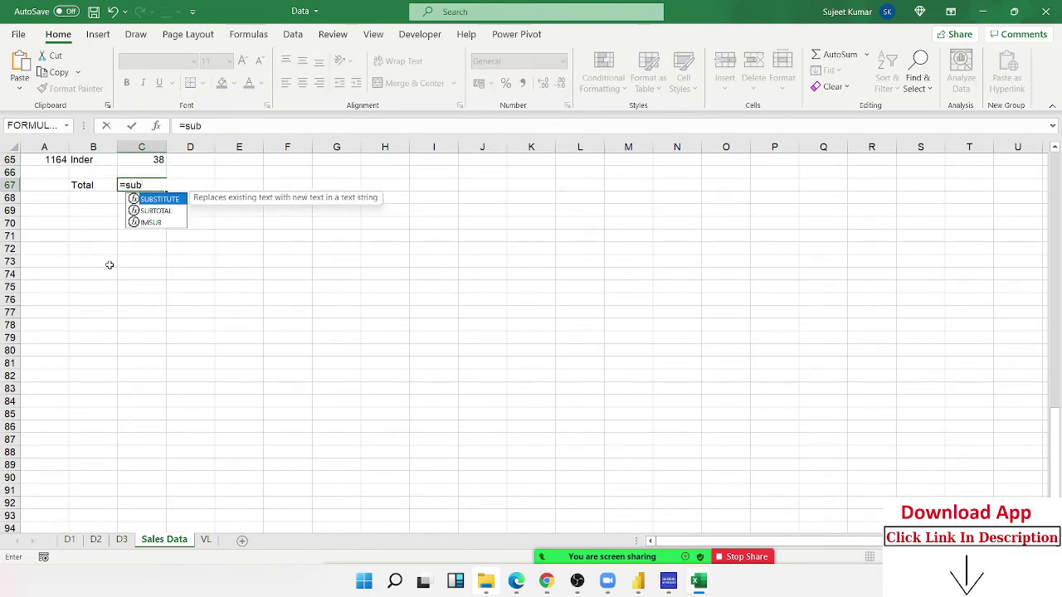
{"action": "key", "text": "Down"}
{"action": "key", "text": "Tab"}
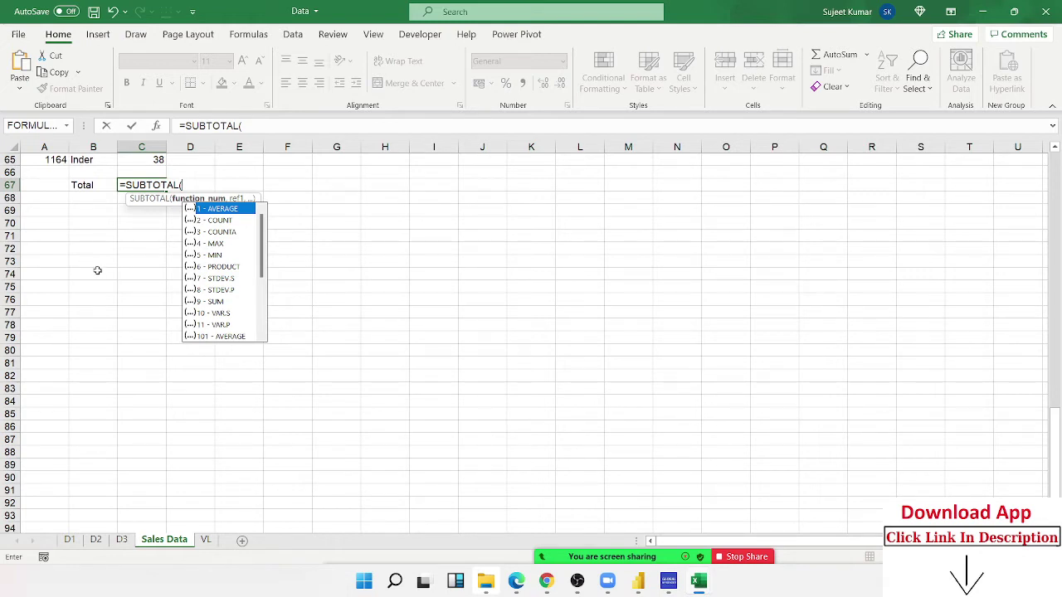
{"action": "key", "text": "Down"}
{"action": "key", "text": "Down"}
{"action": "key", "text": "Down"}
{"action": "key", "text": "Down"}
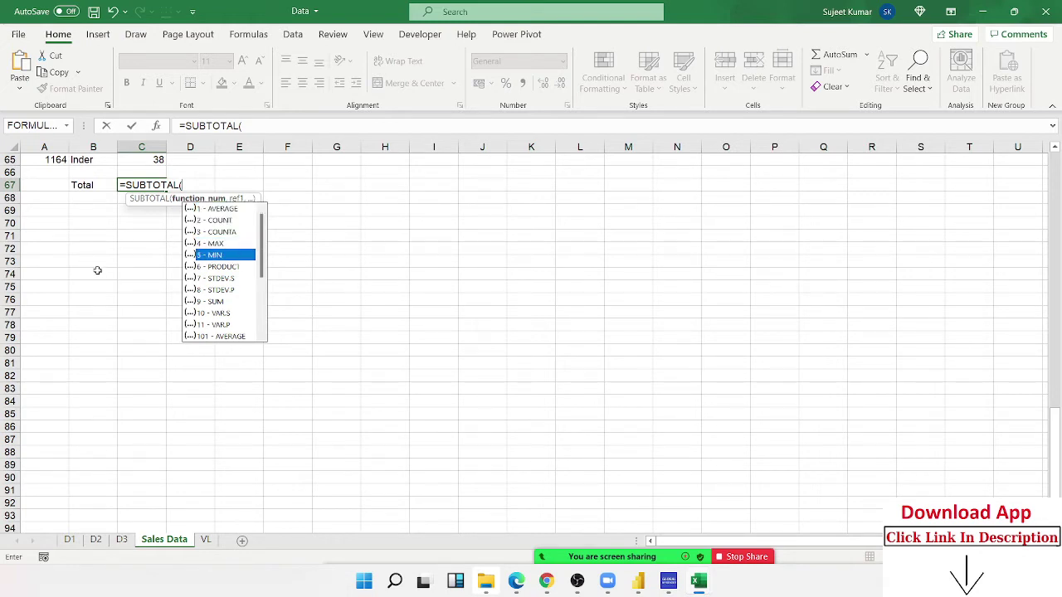
{"action": "key", "text": "Down"}
{"action": "key", "text": "Down"}
{"action": "key", "text": "Down"}
{"action": "key", "text": "Down"}
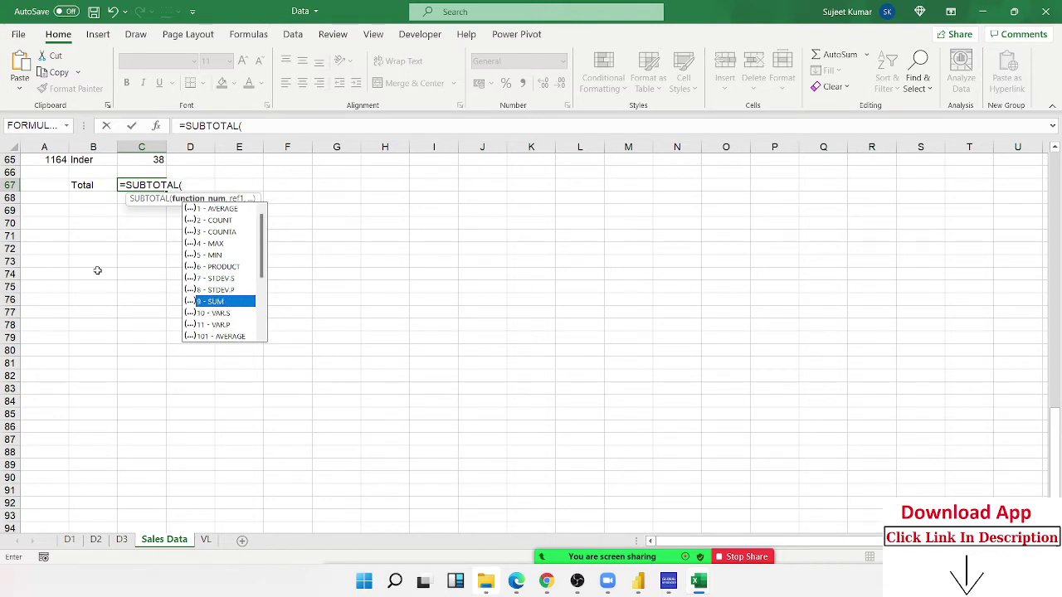
{"action": "key", "text": "Tab"}
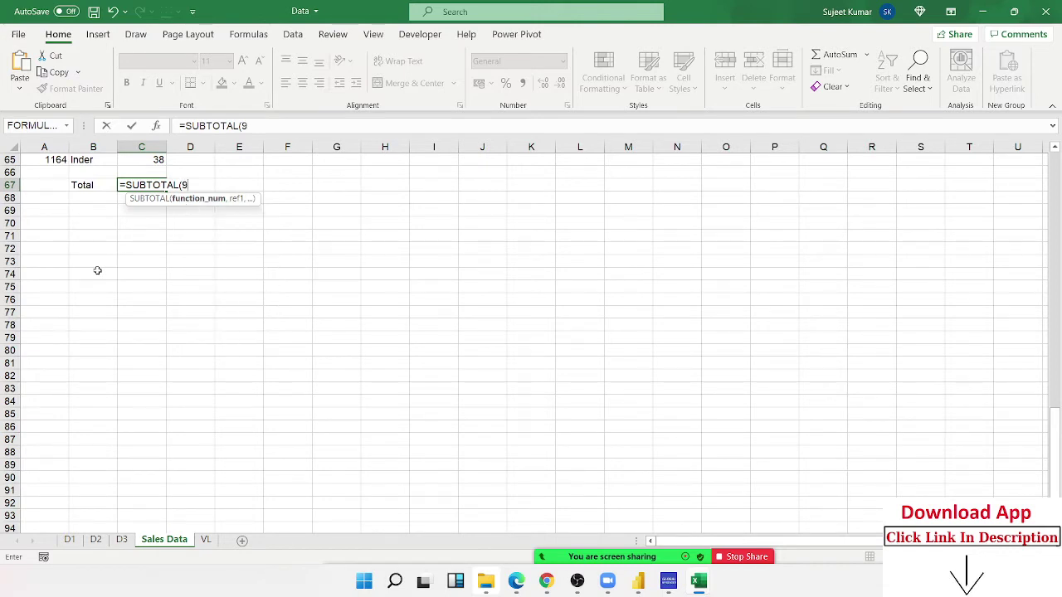
{"action": "type", "text": ","}
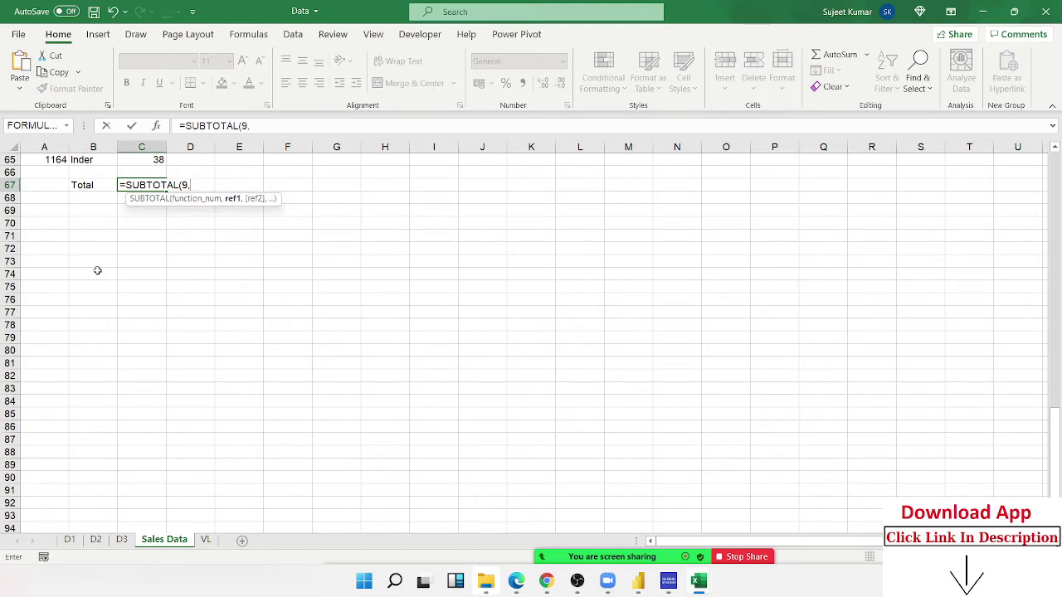
{"action": "key", "text": "Up"}
{"action": "key", "text": "Up"}
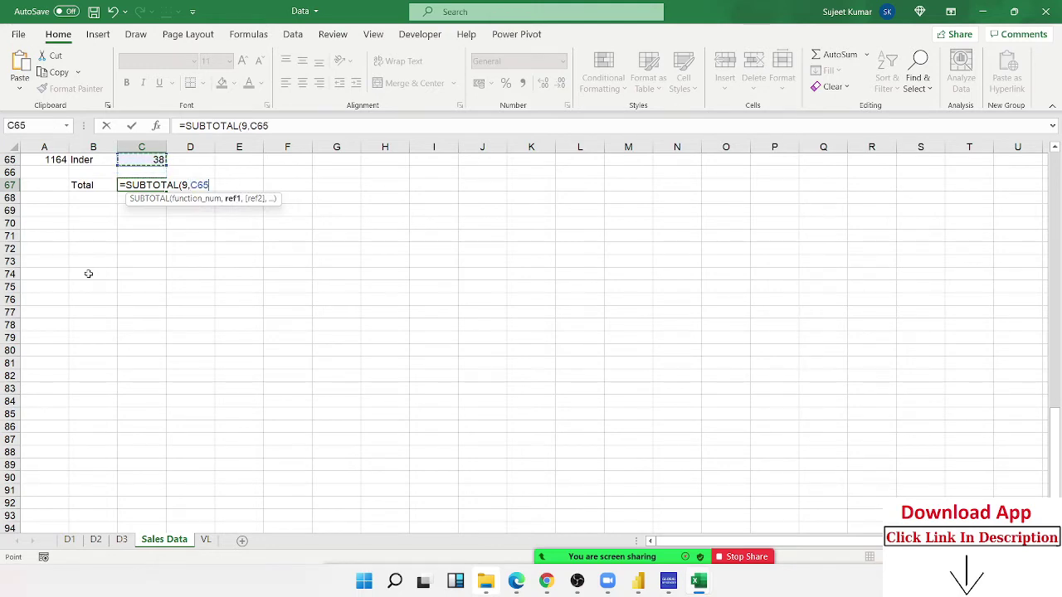
{"action": "key", "text": "ctrl+shift+Up"}
{"action": "key", "text": "Return"}
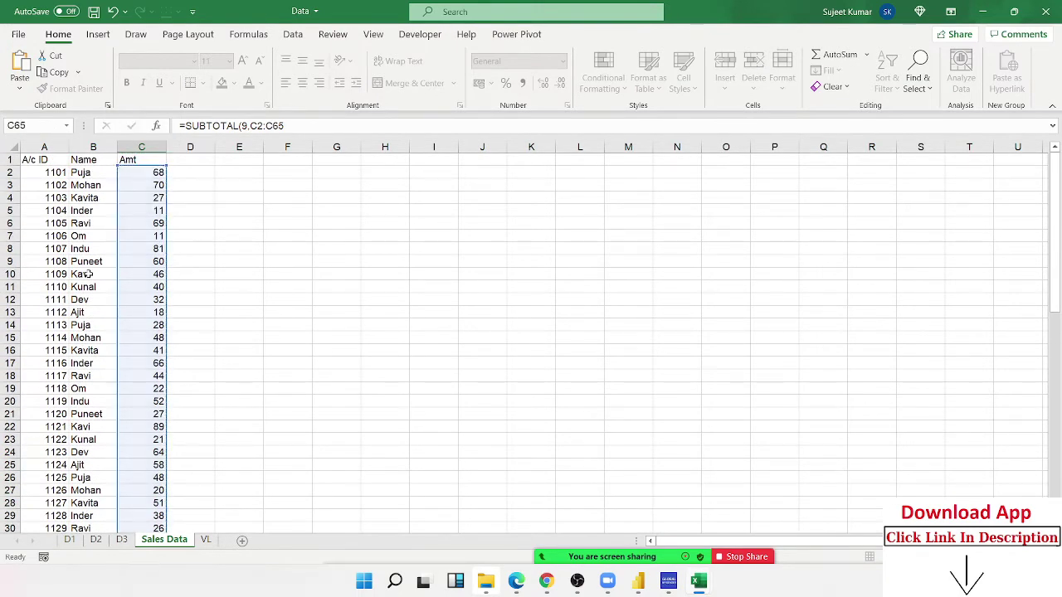
{"action": "key", "text": "Up"}
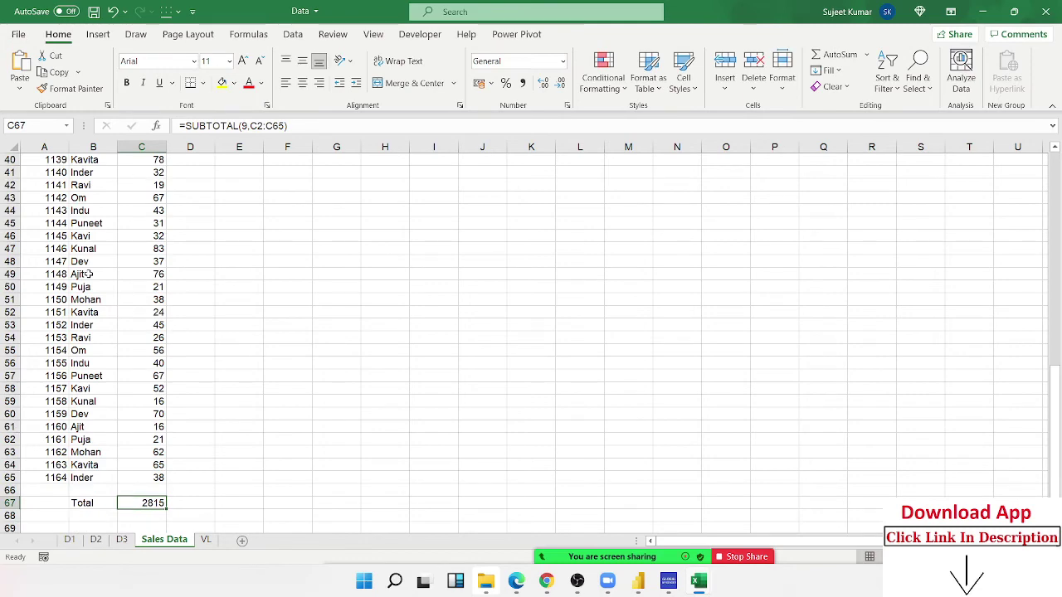
{"action": "key", "text": "Up"}
{"action": "key", "text": "Up"}
- Refilter the Name column to Dev only and confirm the SUBTOTAL Total reads 250
{"action": "key", "text": "ctrl+Up"}
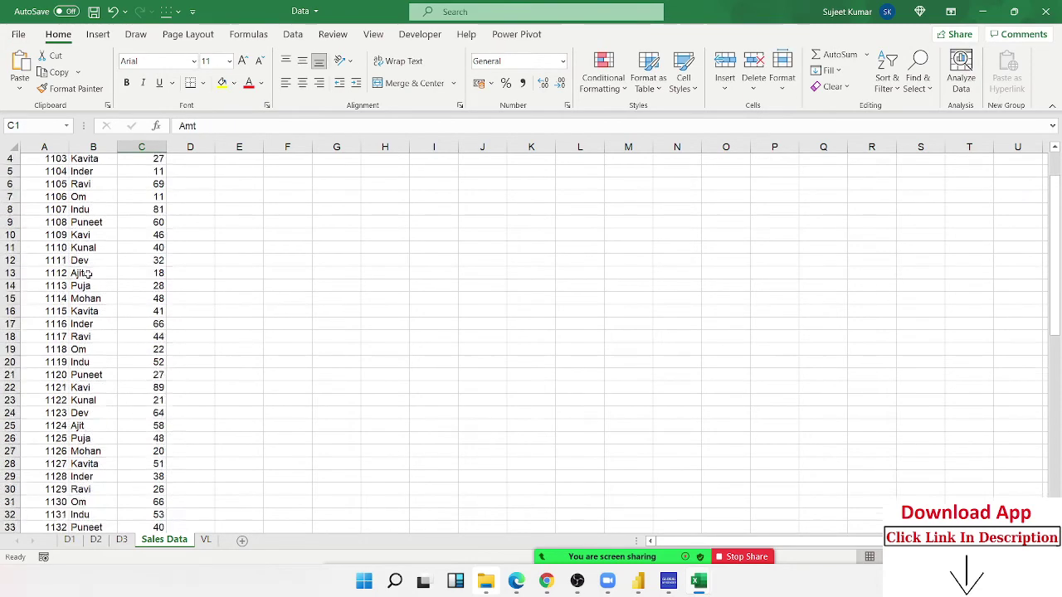
{"action": "key", "text": "ctrl+shift+l"}
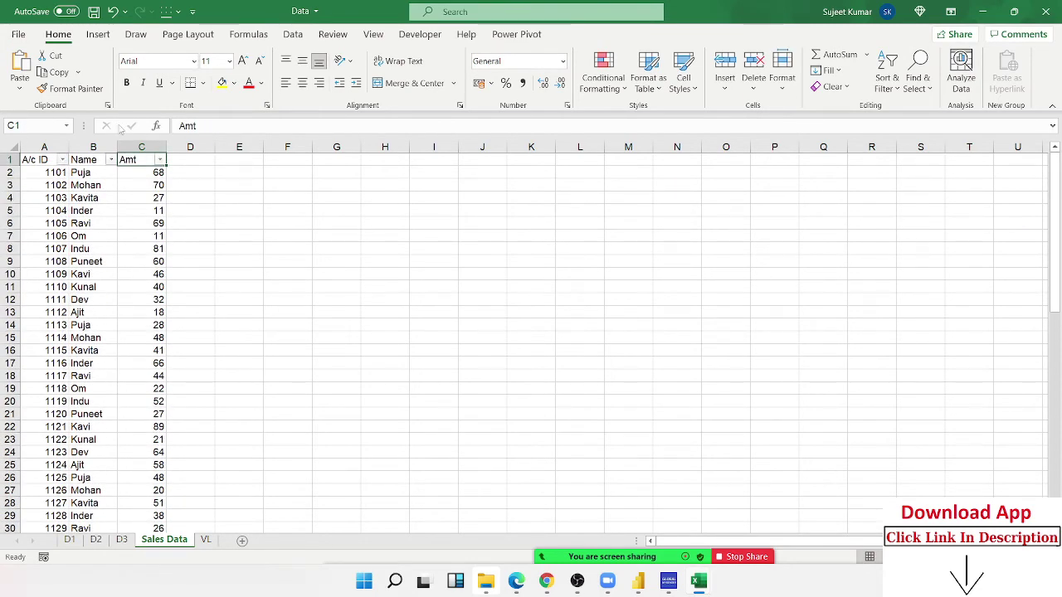
{"action": "left_click", "coordinate": [110, 159]}
{"action": "left_click", "coordinate": [52, 323]}
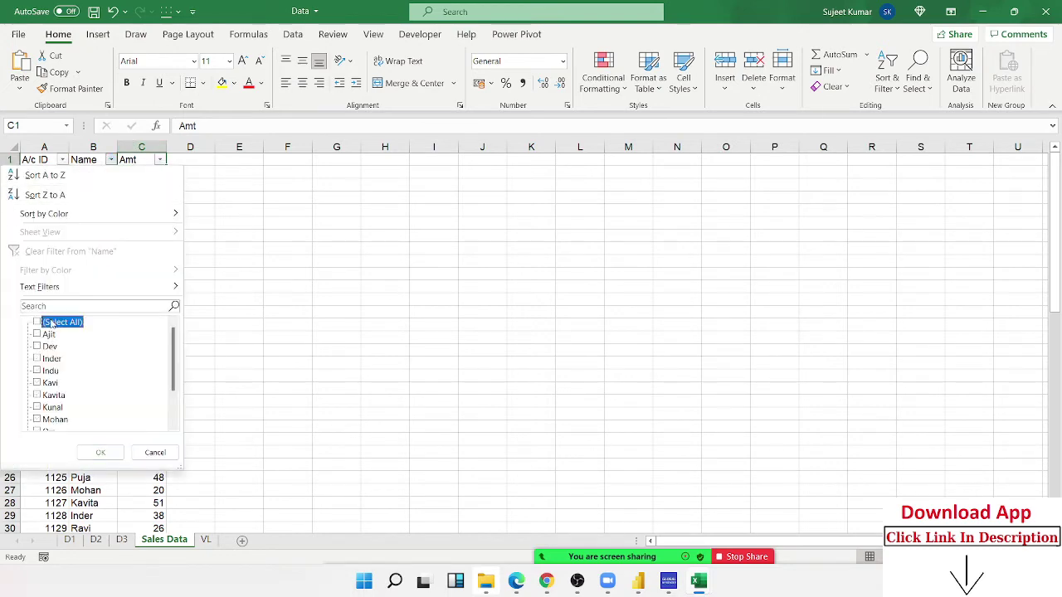
{"action": "left_click", "coordinate": [45, 346]}
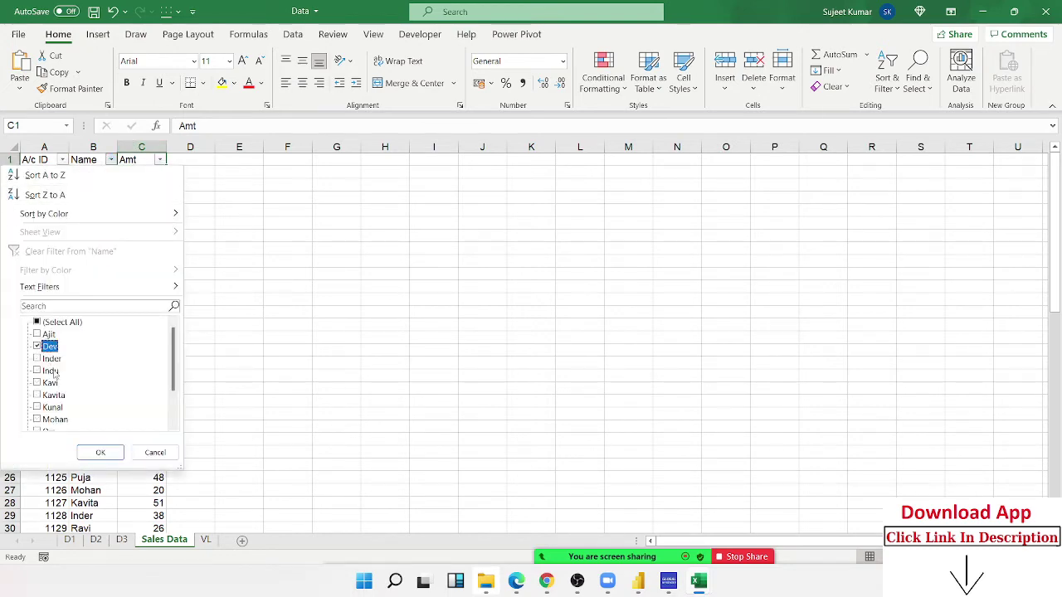
{"action": "left_click", "coordinate": [101, 452]}
{"action": "left_click", "coordinate": [124, 250]}
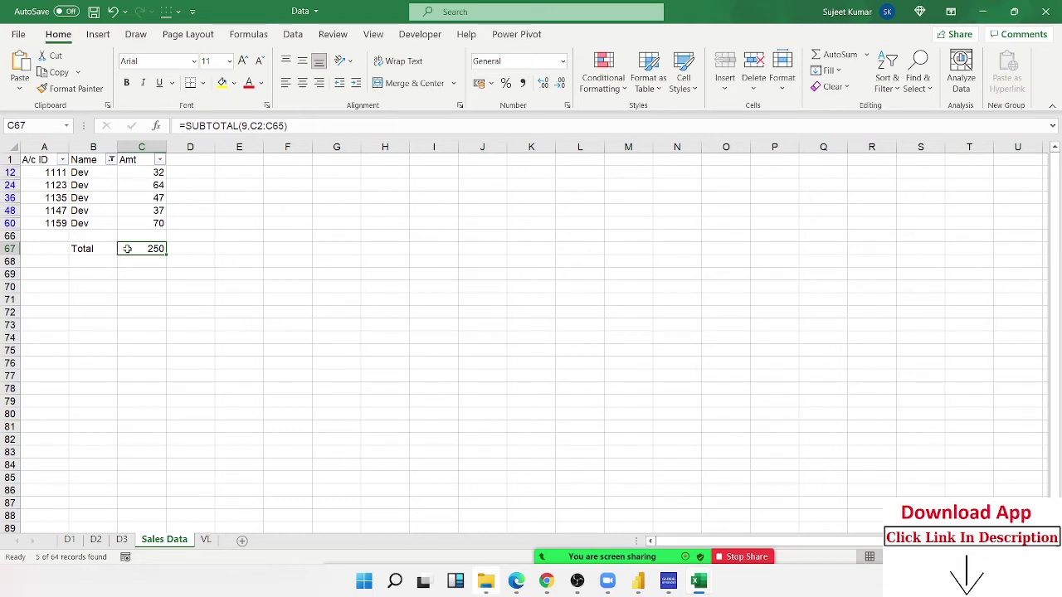
{"action": "double_click", "coordinate": [124, 249]}
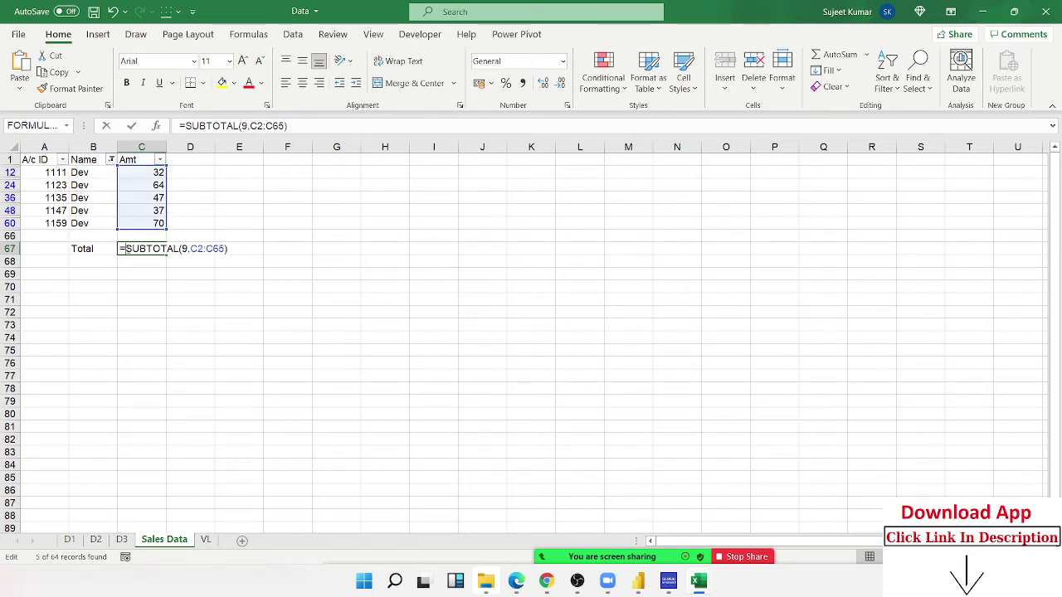
{"action": "left_click", "coordinate": [188, 249]}
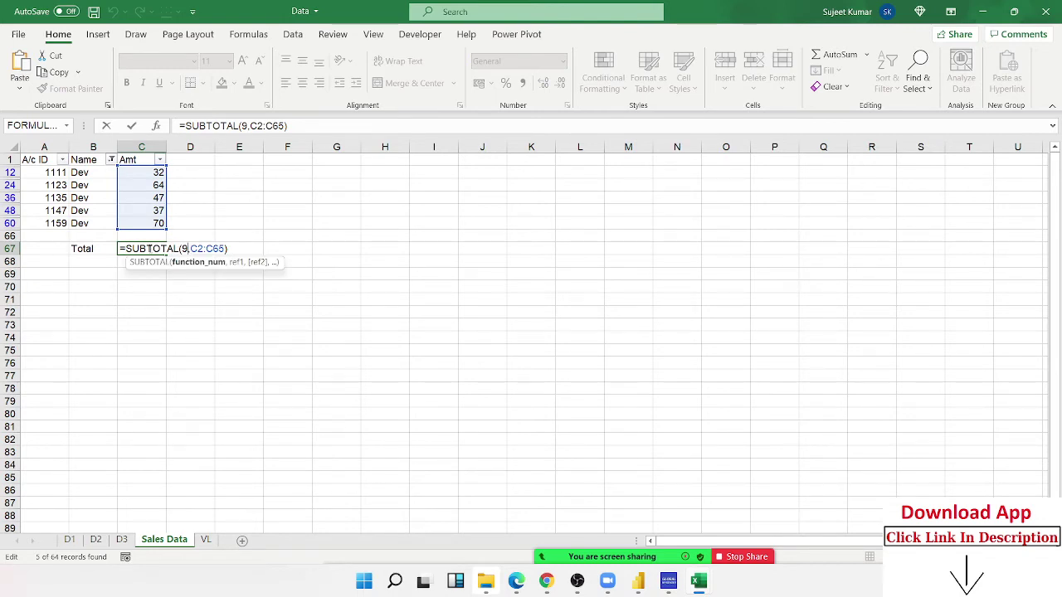
{"action": "key", "text": "BackSpace"}
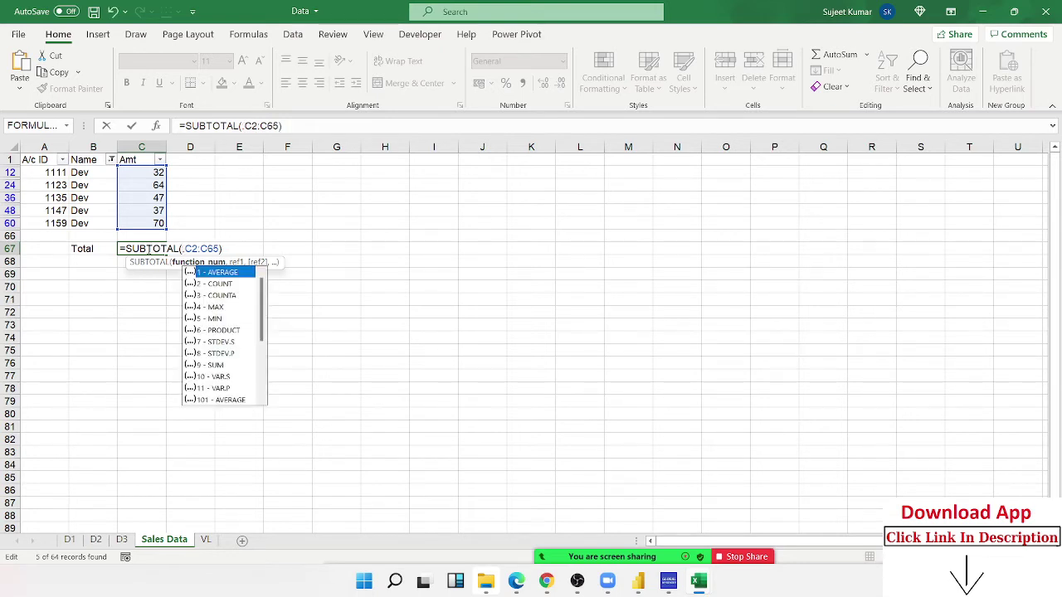
{"action": "key", "text": "Down"}
{"action": "key", "text": "Down"}
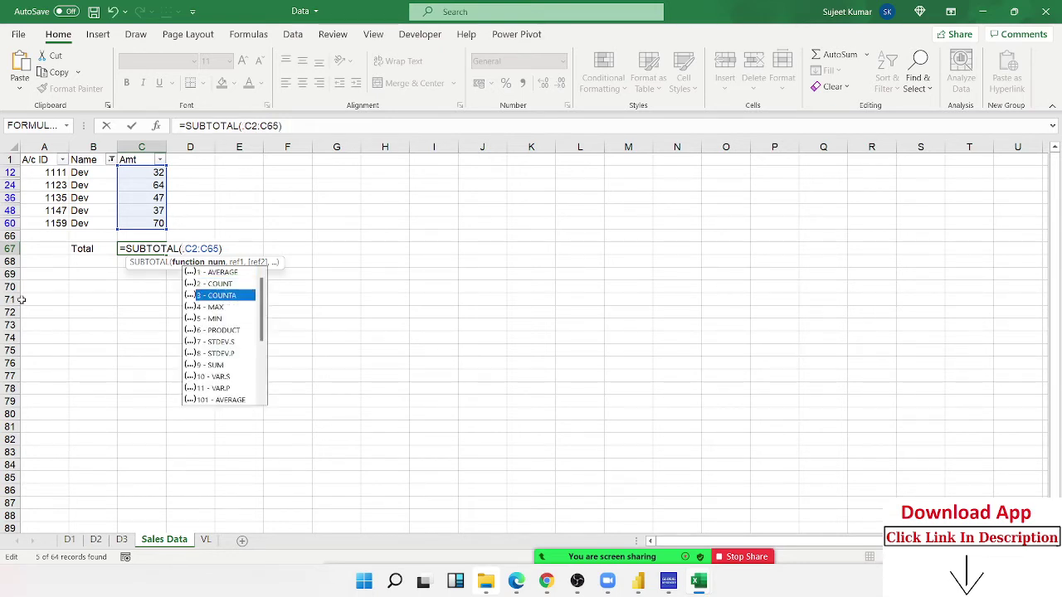
{"action": "key", "text": "Down"}
{"action": "key", "text": "Down"}
{"action": "key", "text": "Down"}
{"action": "key", "text": "Down"}
{"action": "key", "text": "Down"}
{"action": "key", "text": "Down"}
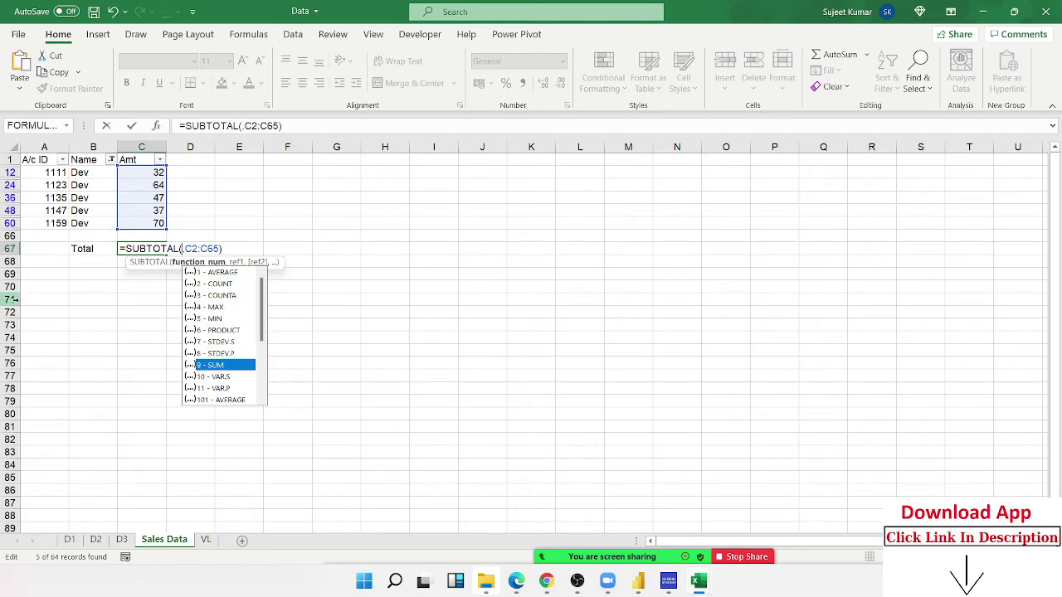
{"action": "key", "text": "Tab"}
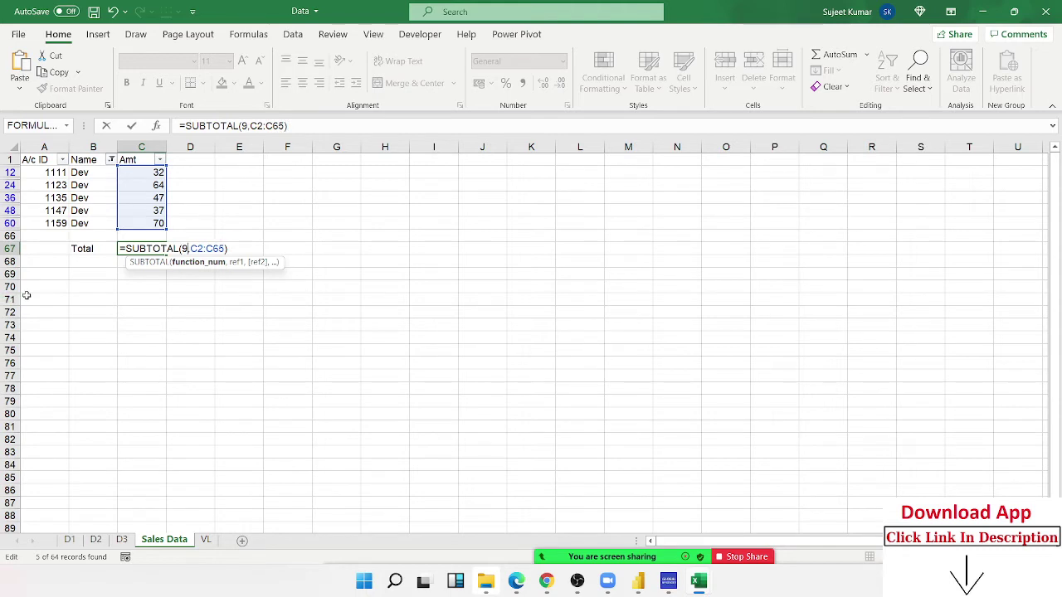
{"action": "key", "text": "Return"}
{"action": "key", "text": "Up"}
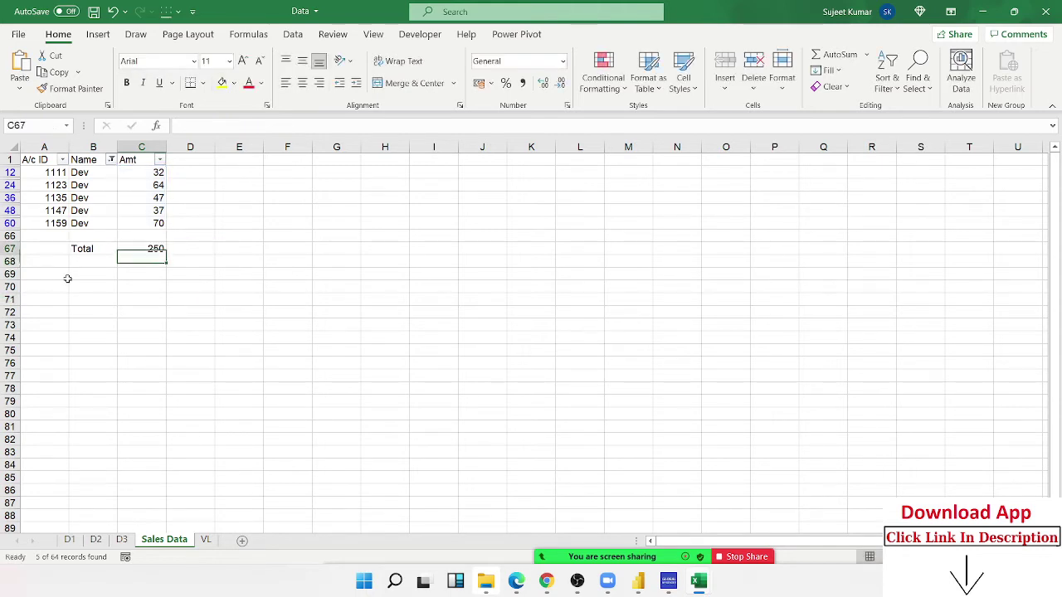
{"action": "key", "text": "Up"}
{"action": "key", "text": "Up"}
{"action": "key", "text": "Up"}
{"action": "key", "text": "Up"}
- Enter =NA() in C36 so Dev's amount and the Total become #N/A
{"action": "type", "text": "="}
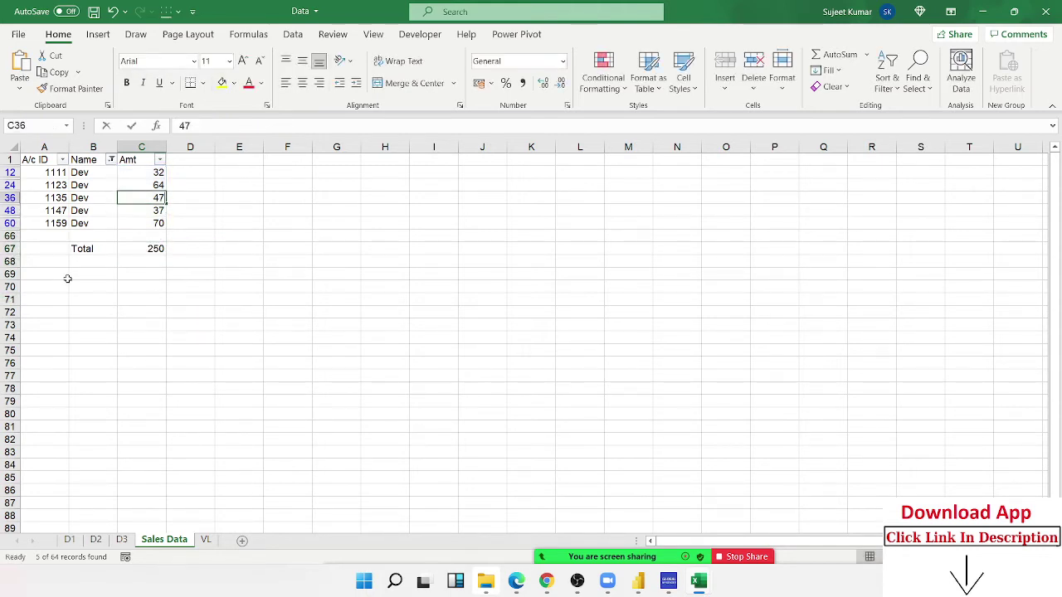
{"action": "type", "text": "na"}
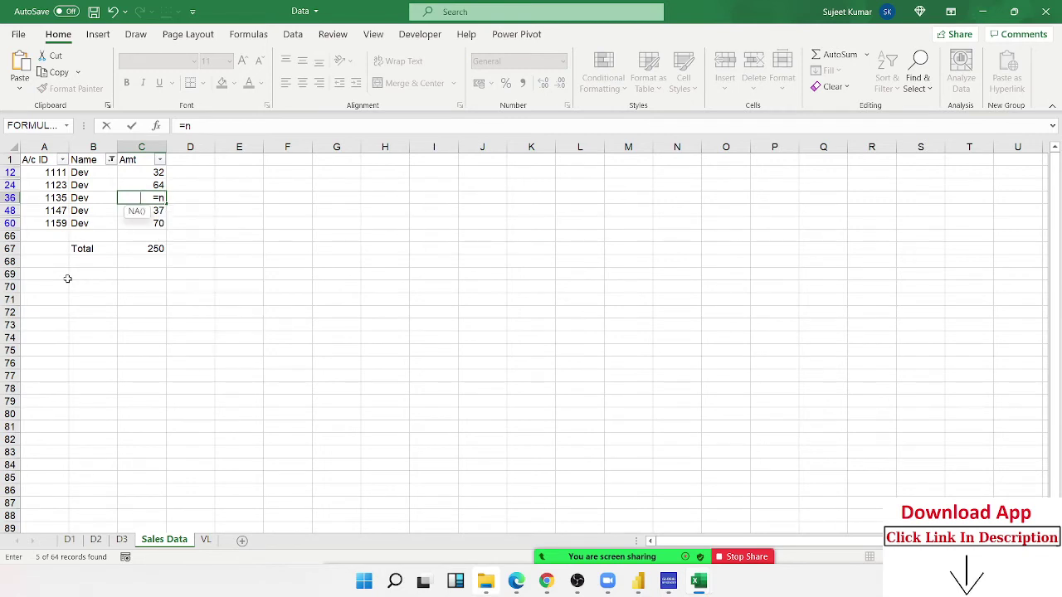
{"action": "key", "text": "Tab"}
{"action": "type", "text": ")"}
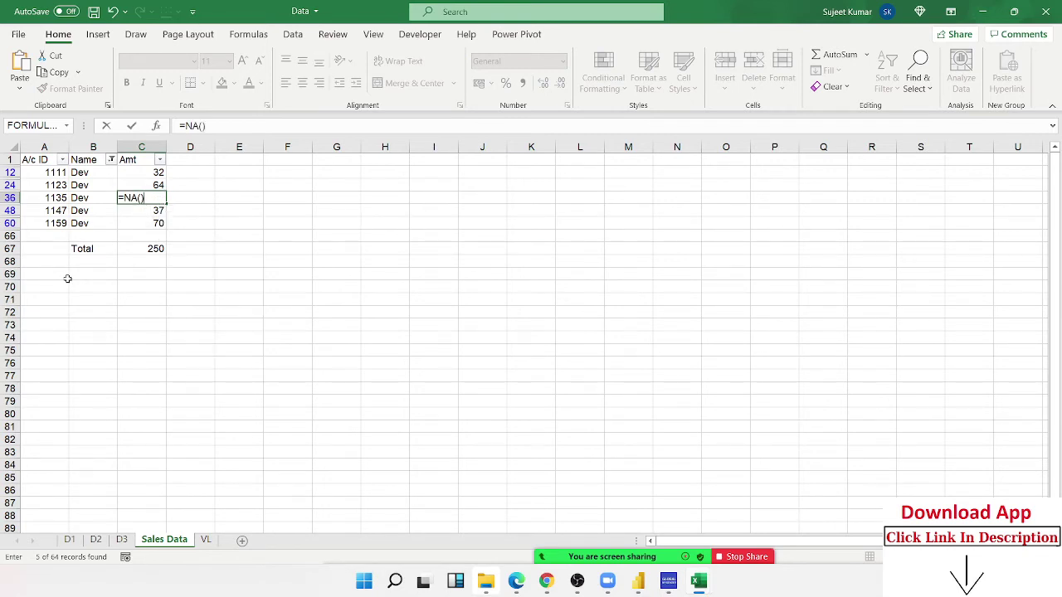
{"action": "key", "text": "Return"}
{"action": "key", "text": "Down"}
{"action": "key", "text": "Down"}
{"action": "key", "text": "Down"}
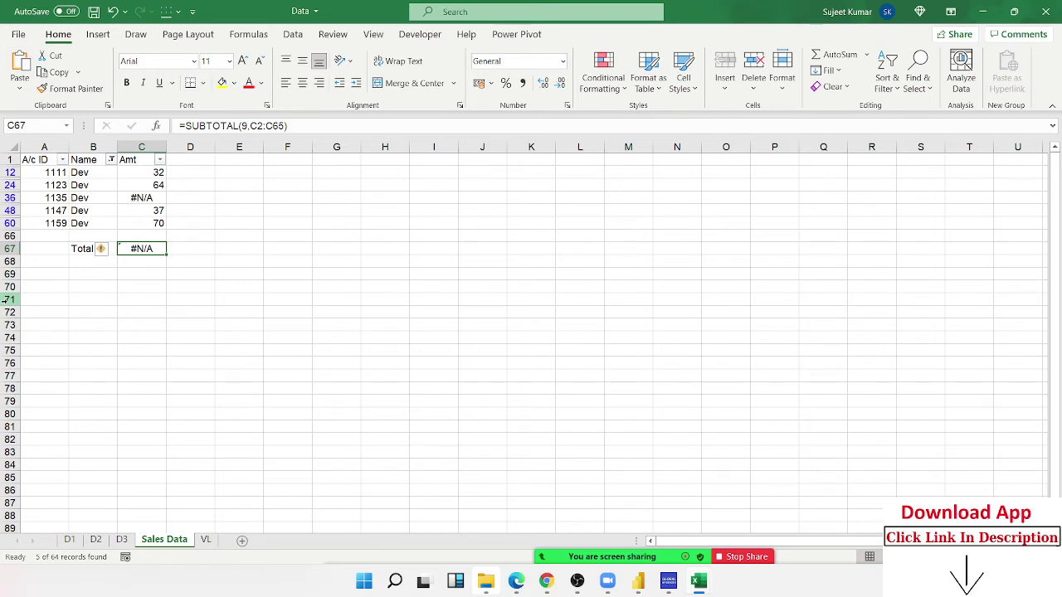
- Remove the filter and move to C68, below the #N/A Total
{"action": "key", "text": "ctrl+shift+l"}
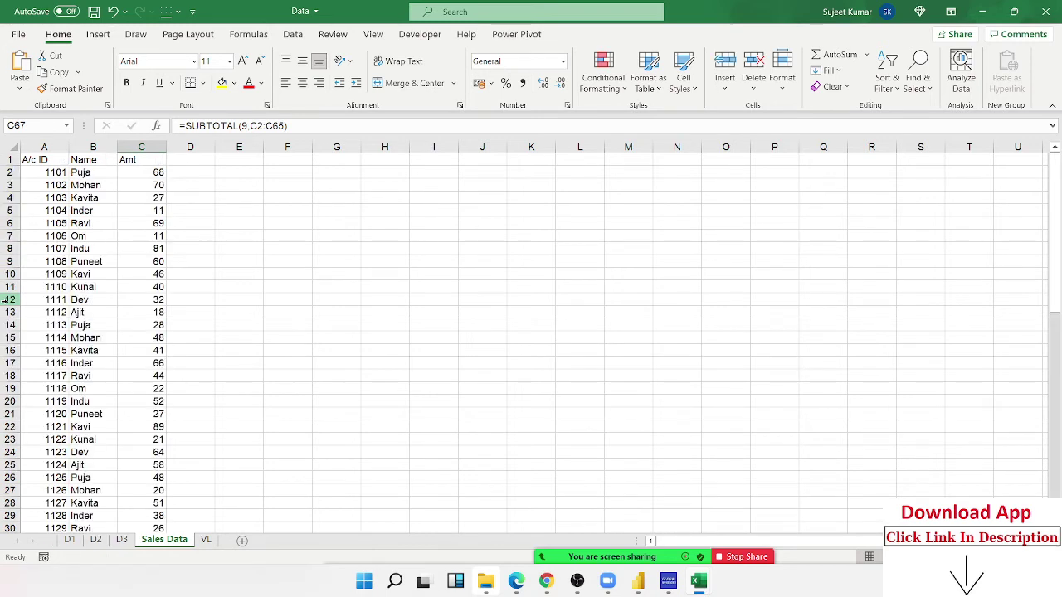
{"action": "key", "text": "Down"}
{"action": "key", "text": "Up"}
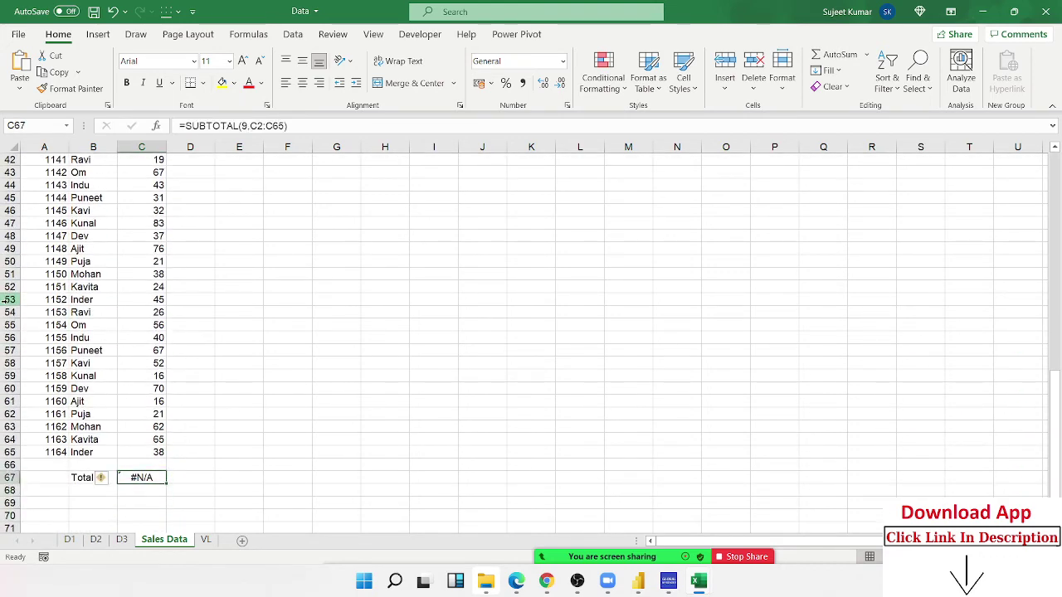
{"action": "key", "text": "Down"}
- Start an AGGREGATE formula in C68 with function number 9 (SUM)
{"action": "type", "text": "=ag"}
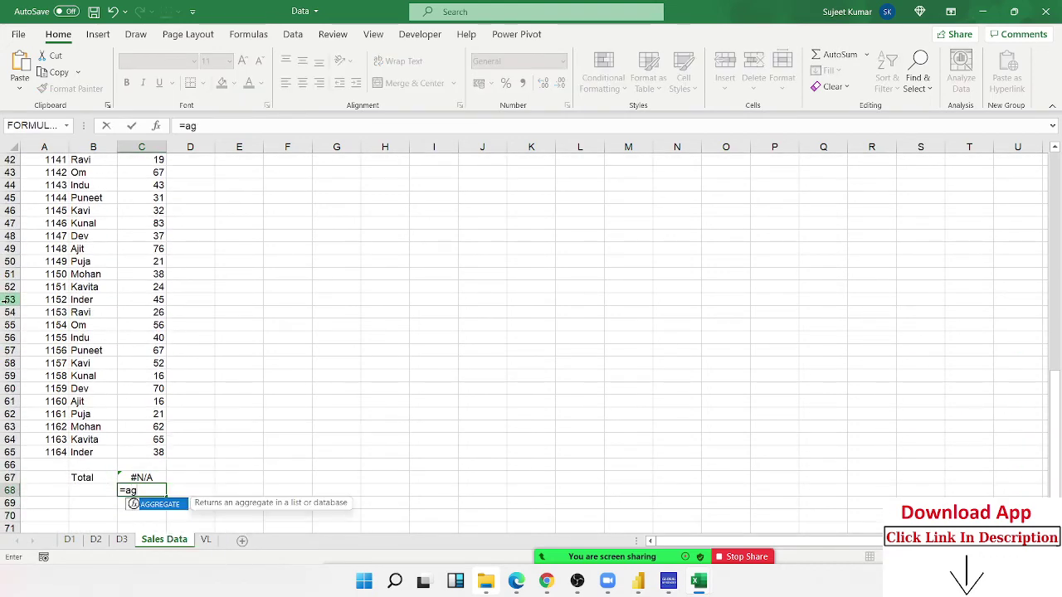
{"action": "key", "text": "Tab"}
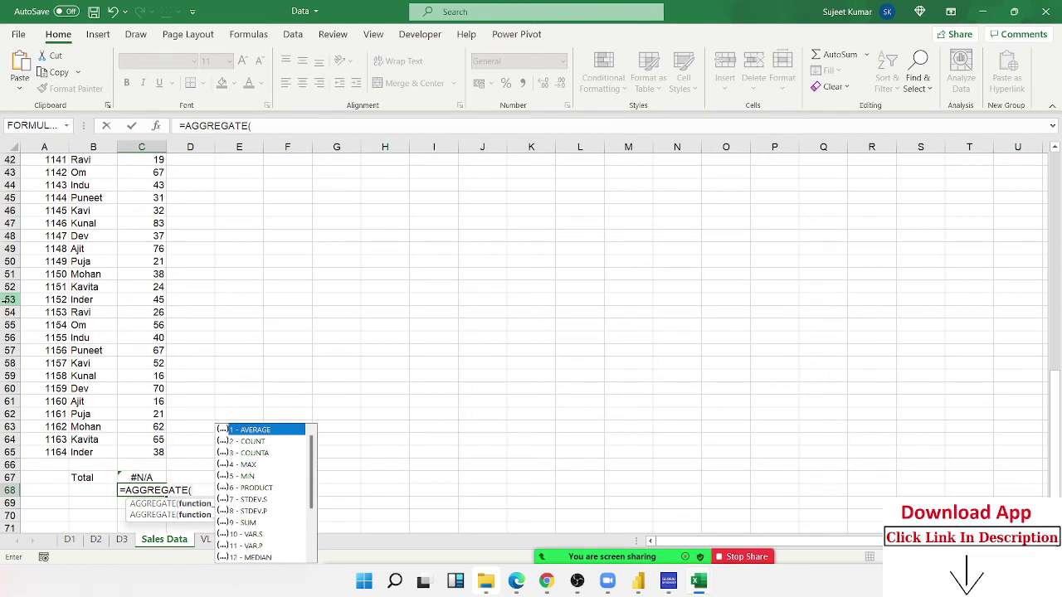
{"action": "key", "text": "Down"}
{"action": "key", "text": "Down"}
{"action": "key", "text": "Down"}
{"action": "key", "text": "Down"}
{"action": "key", "text": "Down"}
{"action": "key", "text": "Down"}
{"action": "key", "text": "Up"}
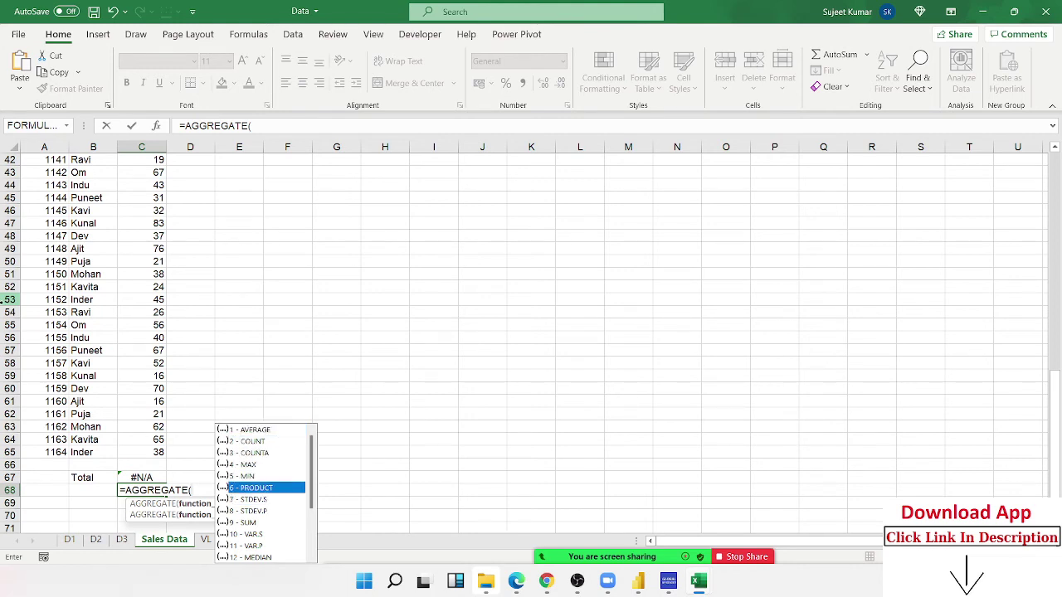
{"action": "key", "text": "Up"}
{"action": "key", "text": "Down"}
{"action": "key", "text": "Down"}
{"action": "key", "text": "Down"}
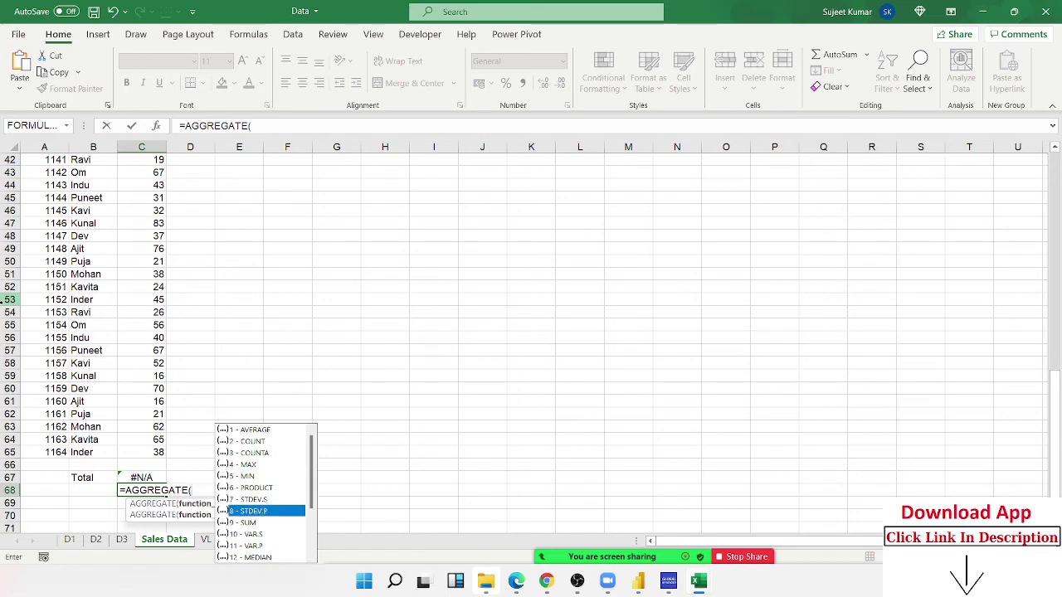
{"action": "key", "text": "Down"}
{"action": "key", "text": "Tab"}
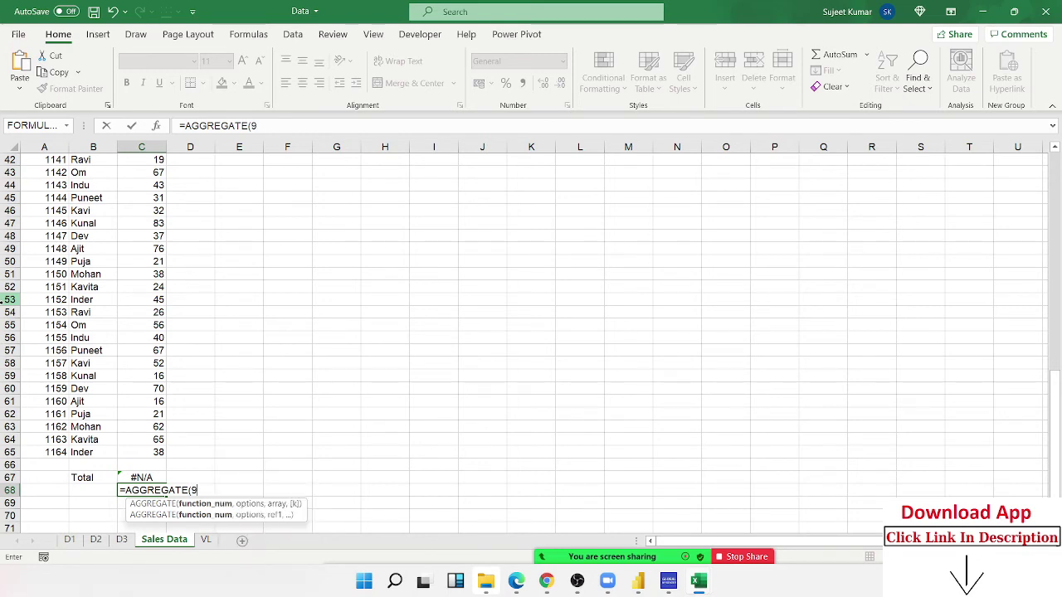
{"action": "type", "text": ","}
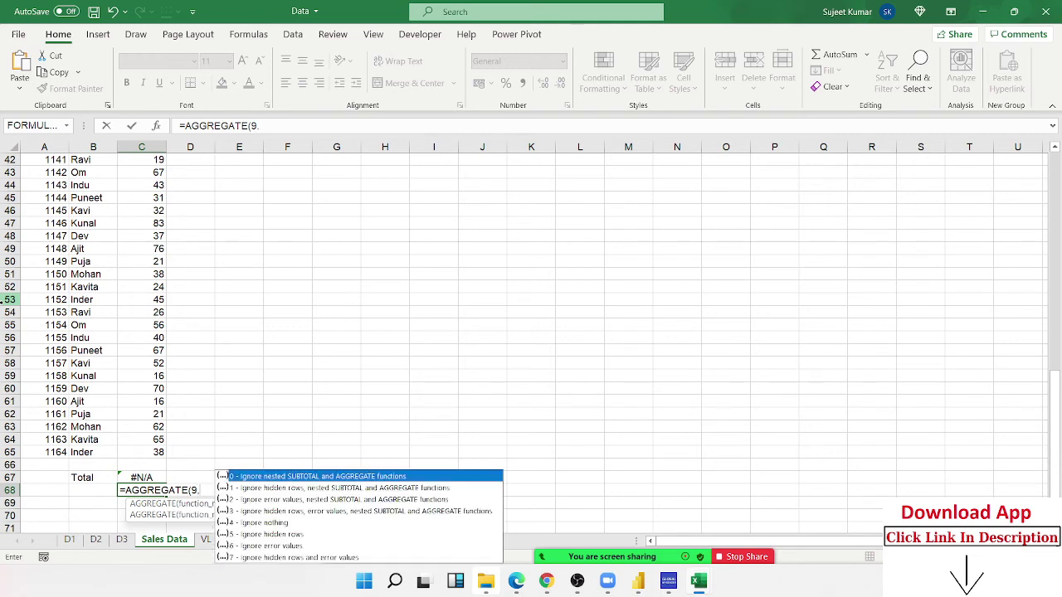
- Add option 7 to ignore hidden rows and errors, and the range C2:C65
{"action": "key", "text": "Down"}
{"action": "key", "text": "Down"}
{"action": "key", "text": "Down"}
{"action": "key", "text": "Down"}
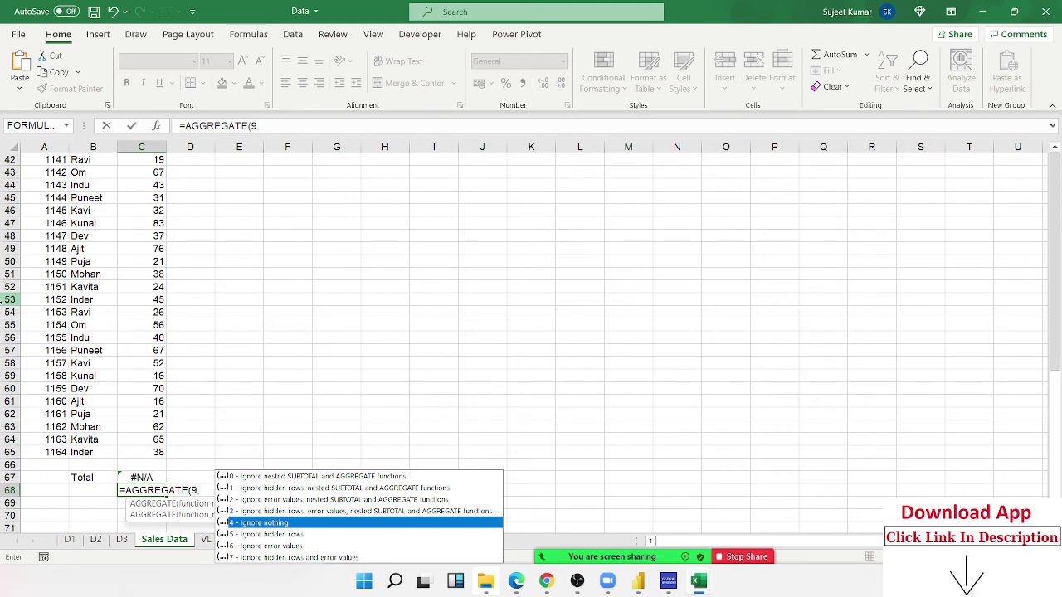
{"action": "key", "text": "Down"}
{"action": "key", "text": "Down"}
{"action": "key", "text": "Down"}
{"action": "key", "text": "Tab"}
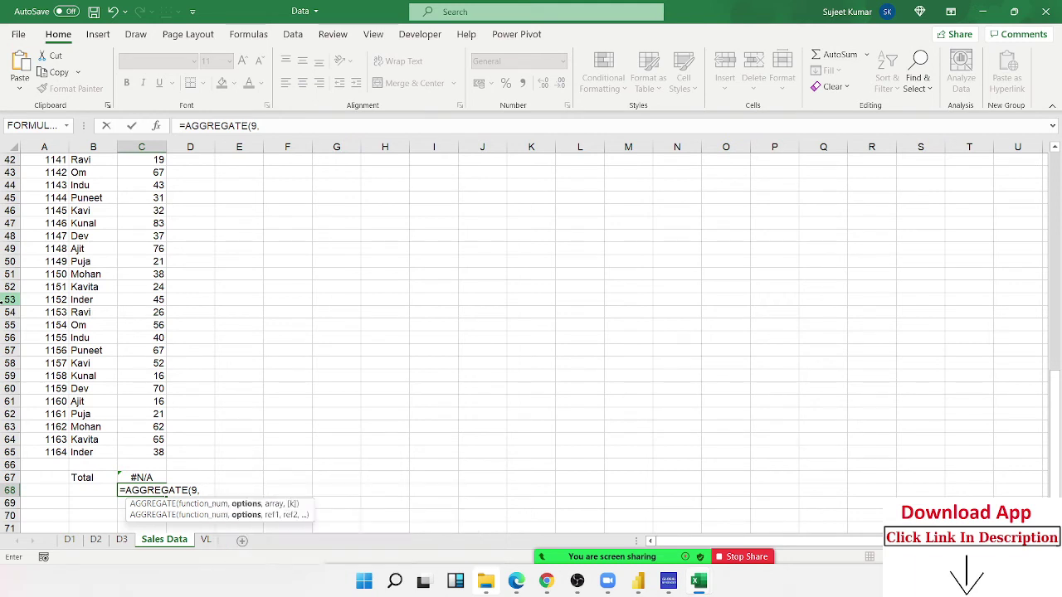
{"action": "type", "text": "7,"}
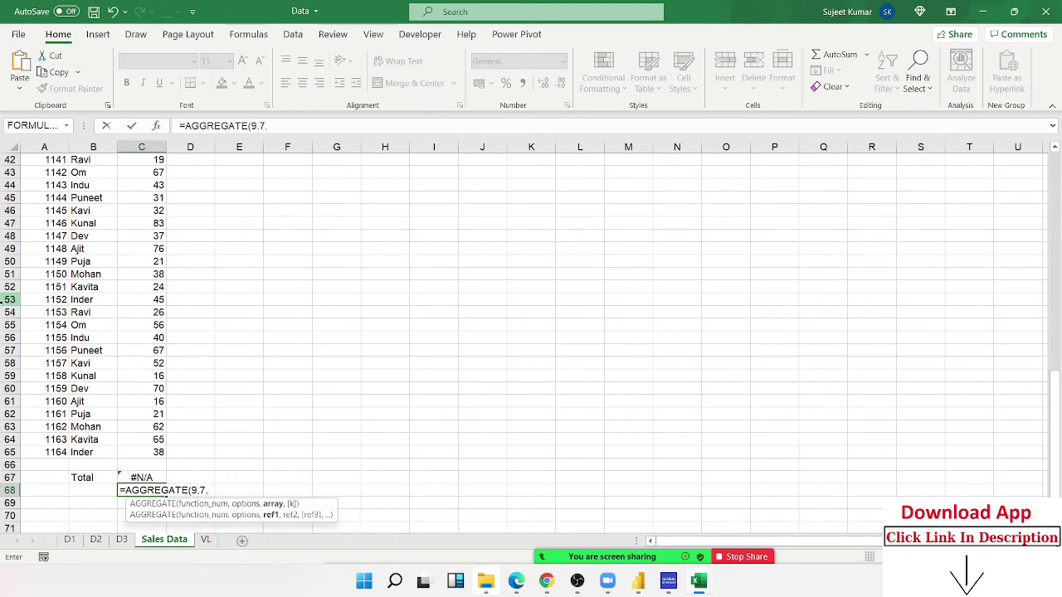
{"action": "key", "text": "Up"}
{"action": "key", "text": "Up"}
{"action": "key", "text": "Up"}
{"action": "key", "text": "ctrl+shift+Up"}
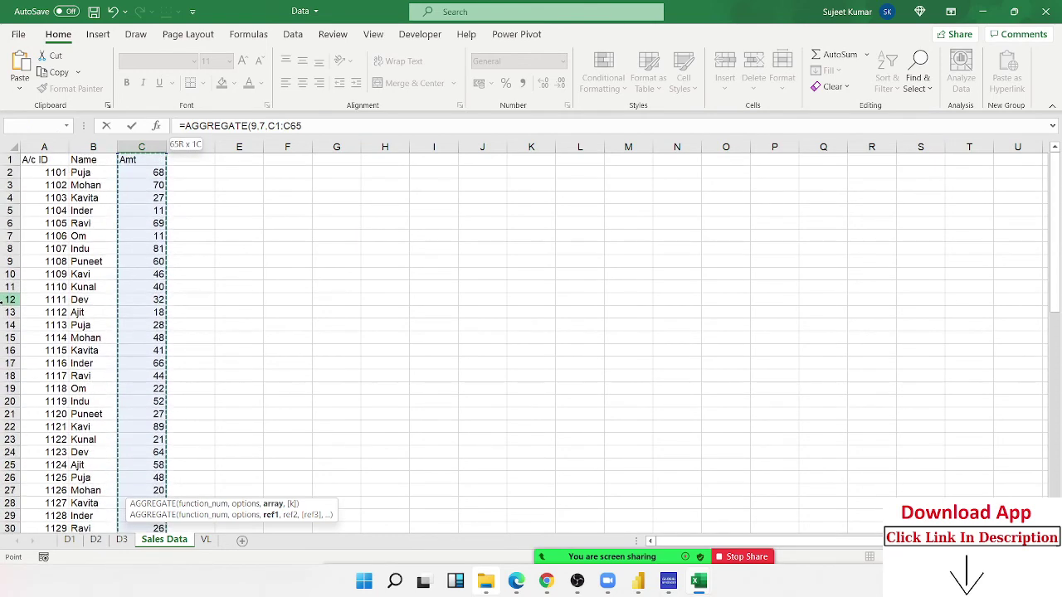
{"action": "key", "text": "shift+Down"}
- Commit the AGGREGATE formula, giving 2768, and return to the Amt header
{"action": "key", "text": "Return"}
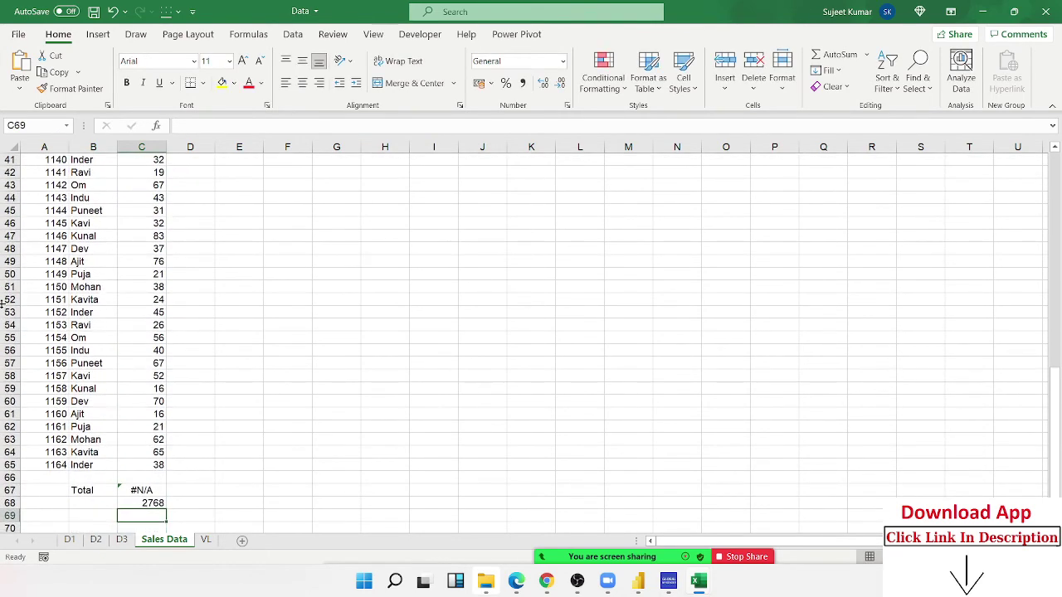
{"action": "key", "text": "Up"}
{"action": "key", "text": "Up"}
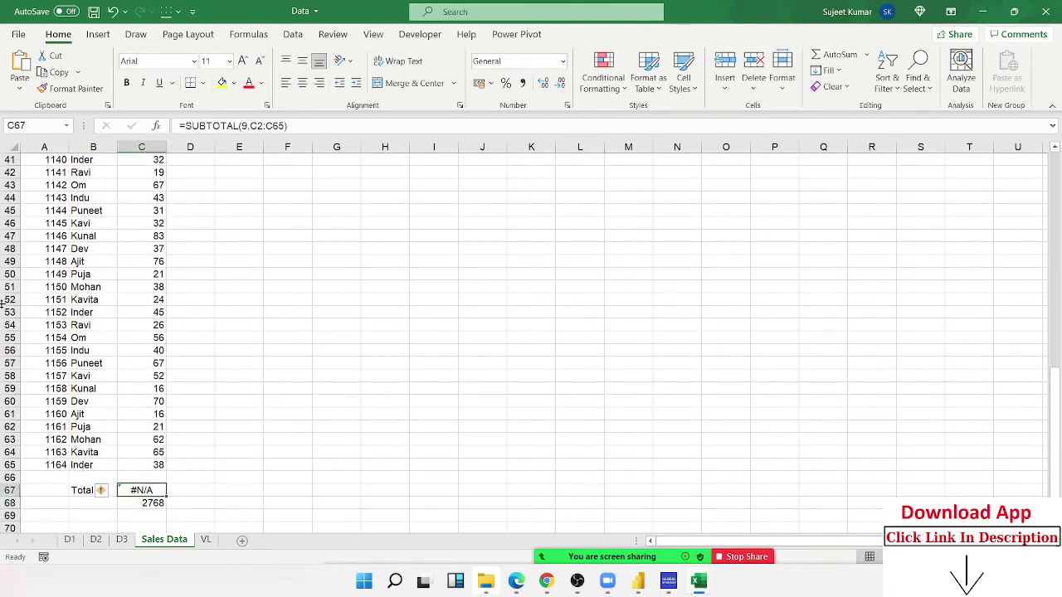
{"action": "key", "text": "ctrl+Up"}
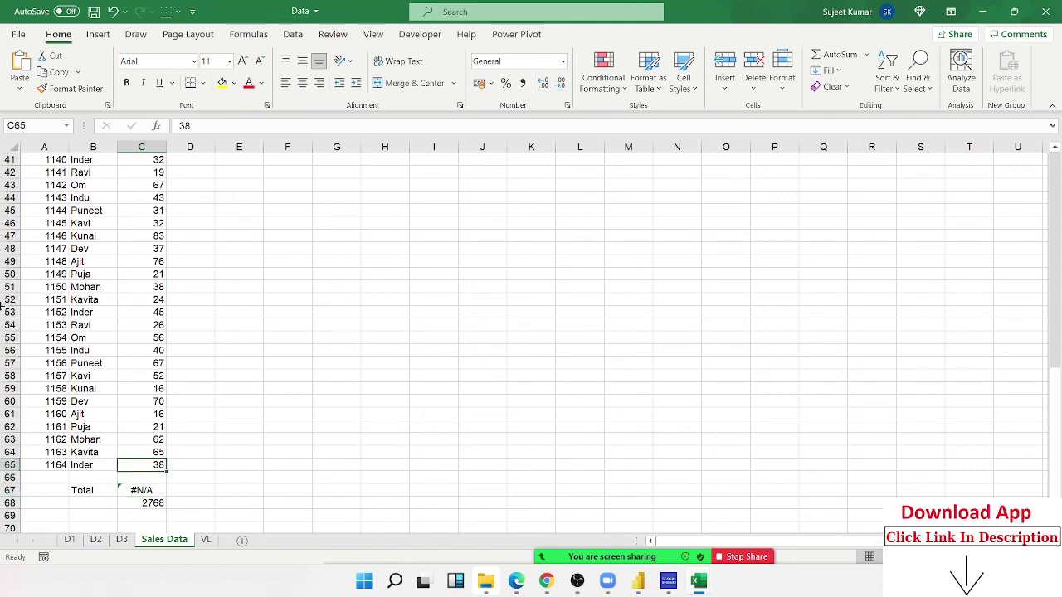
{"action": "key", "text": "ctrl+Up"}
- Filter the Name column to Dev only, so AGGREGATE shows 203
{"action": "key", "text": "ctrl+shift+l"}
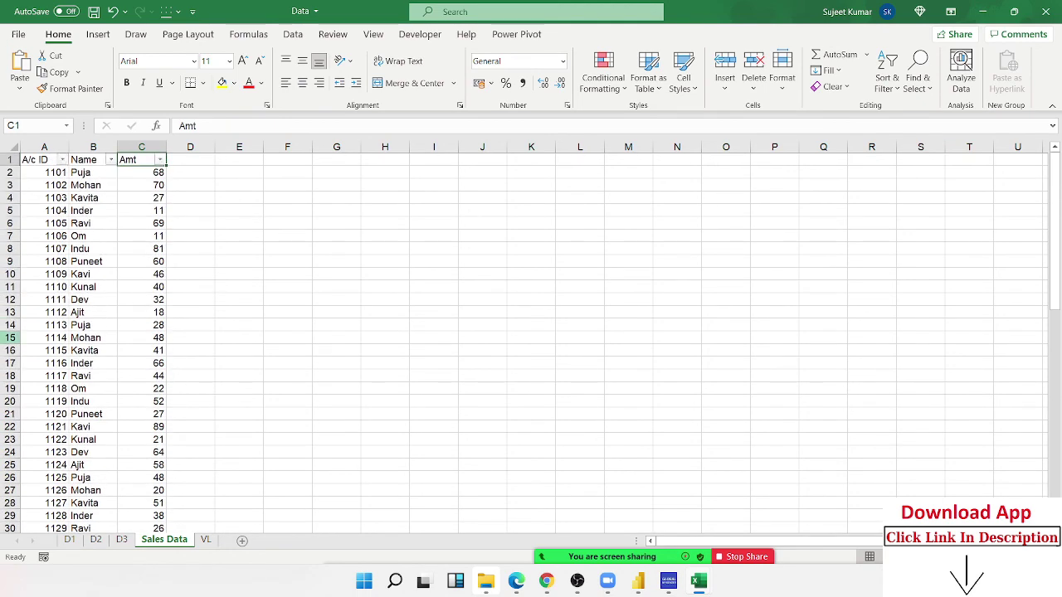
{"action": "left_click", "coordinate": [110, 160]}
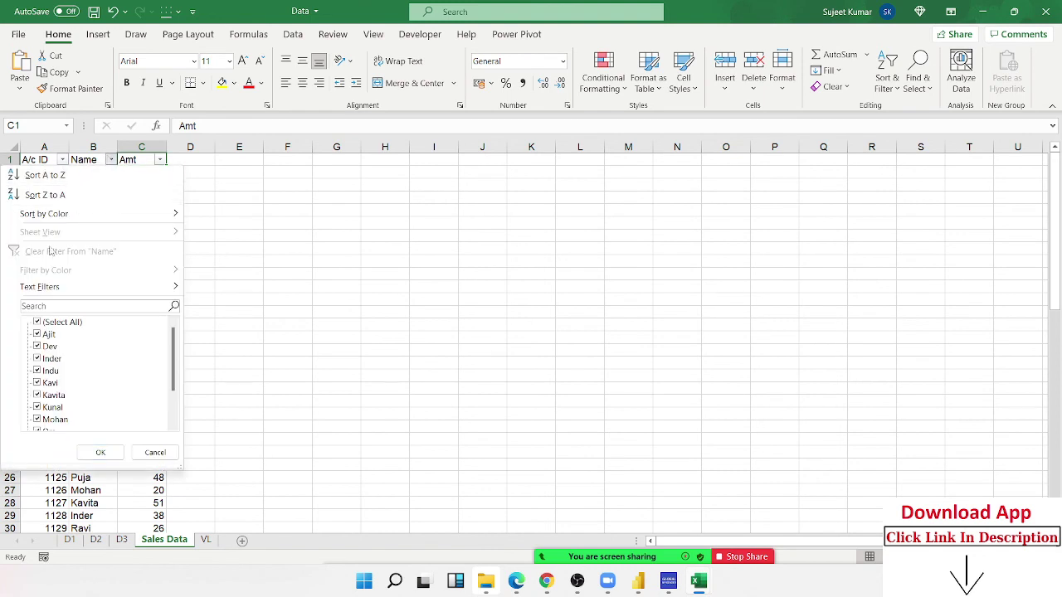
{"action": "left_click", "coordinate": [36, 322]}
{"action": "left_click", "coordinate": [37, 346]}
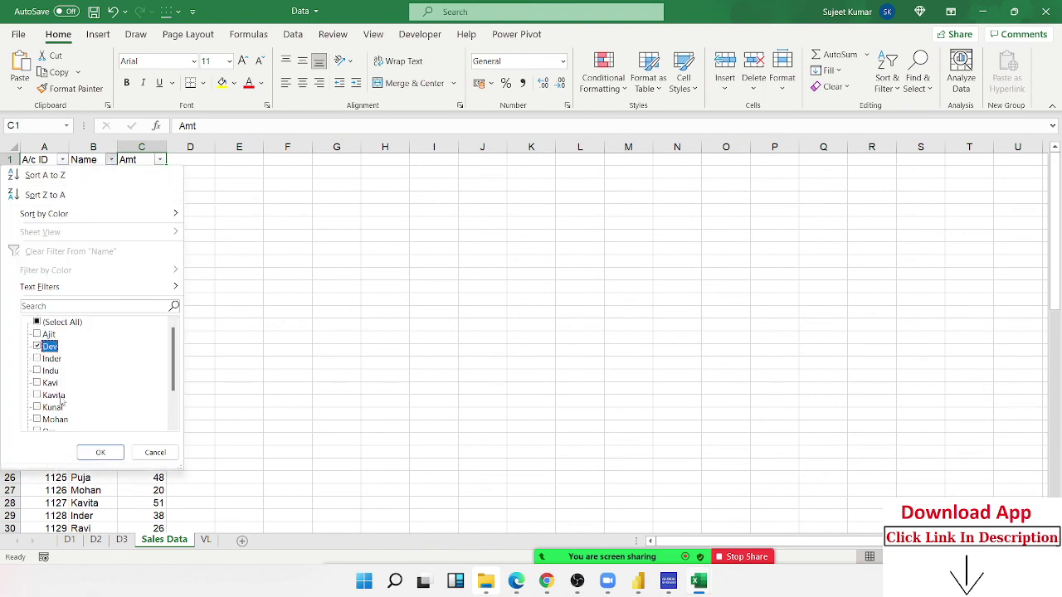
{"action": "left_click", "coordinate": [100, 452]}
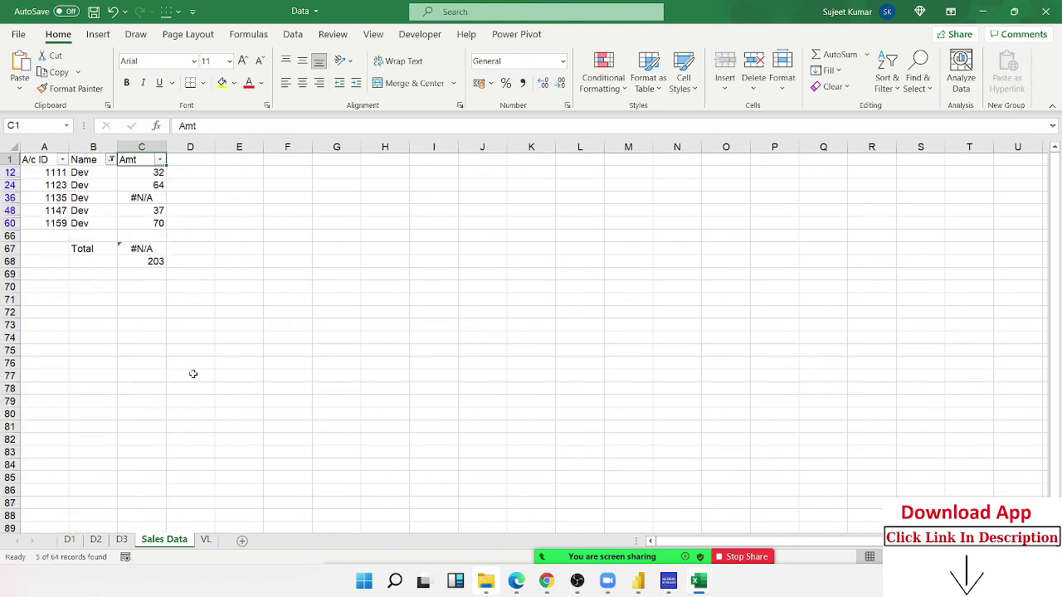